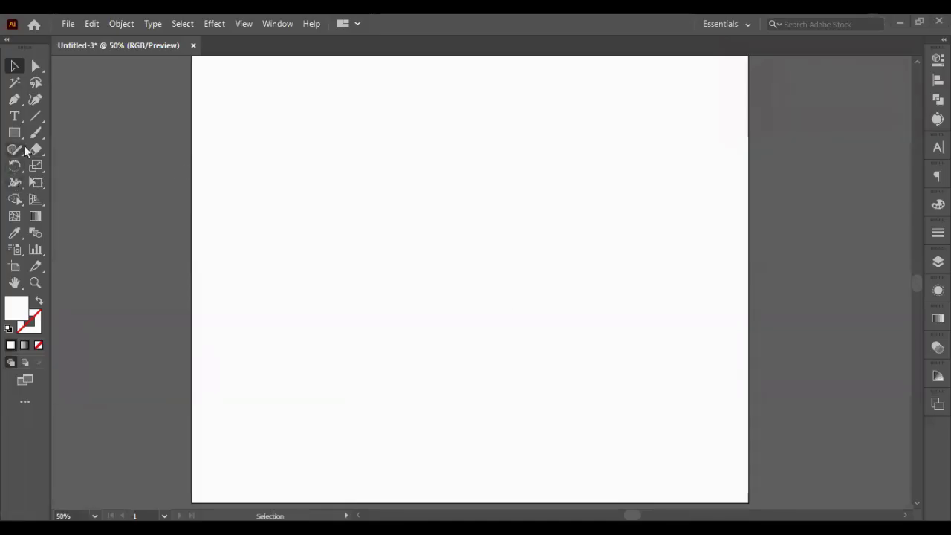
- Draw a circle filled with black (000000) and move it to the upper middle of the artboard
{"action": "left_click_drag", "start_coordinate": [19, 139], "coordinate": [75, 168]}
{"action": "left_click_drag", "start_coordinate": [278, 149], "coordinate": [501, 372]}
{"action": "left_click", "coordinate": [15, 65]}
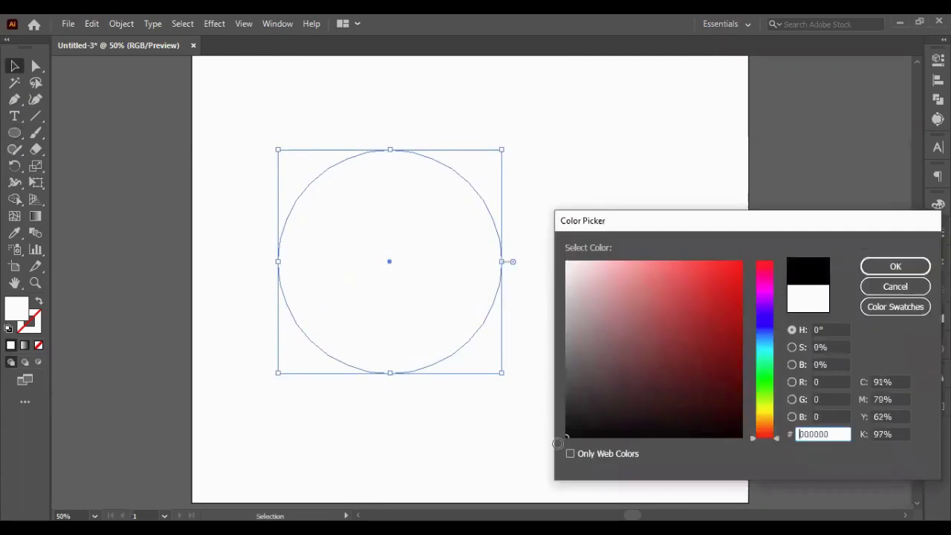
{"action": "left_click", "coordinate": [869, 268]}
{"action": "left_click_drag", "start_coordinate": [324, 295], "coordinate": [387, 271]}
{"action": "left_click", "coordinate": [157, 257]}
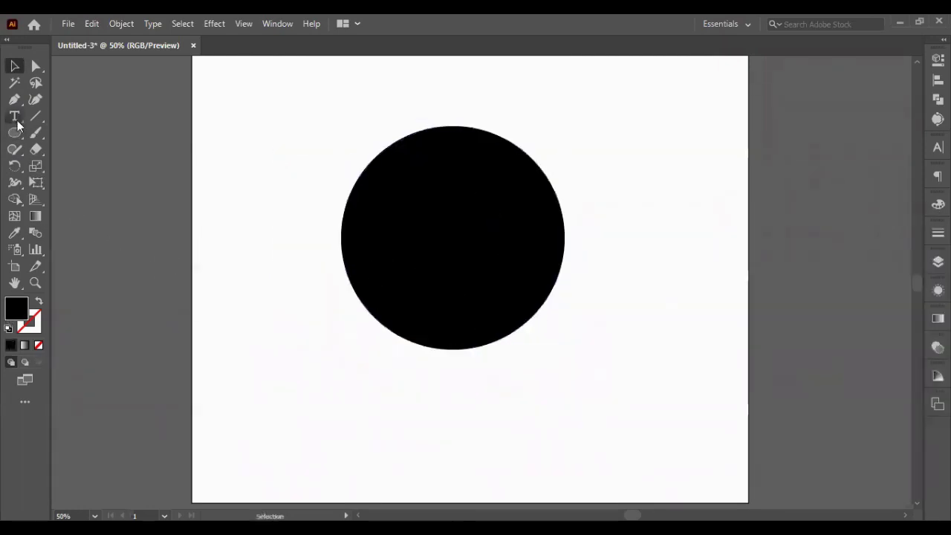
- With the Pen tool, draw an S-shaped wave from just outside the circle's left edge through its middle to beyond its right edge
{"action": "left_click", "coordinate": [14, 99]}
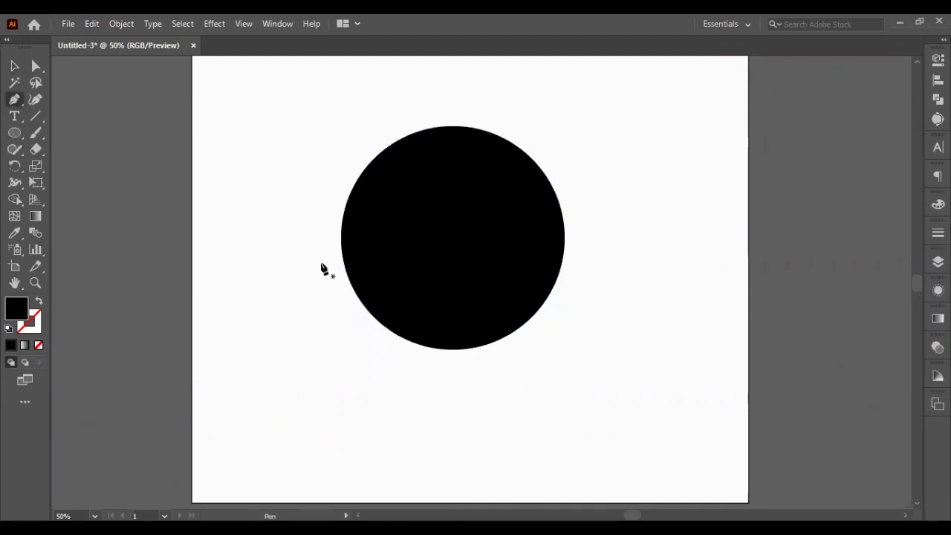
{"action": "left_click", "coordinate": [322, 257]}
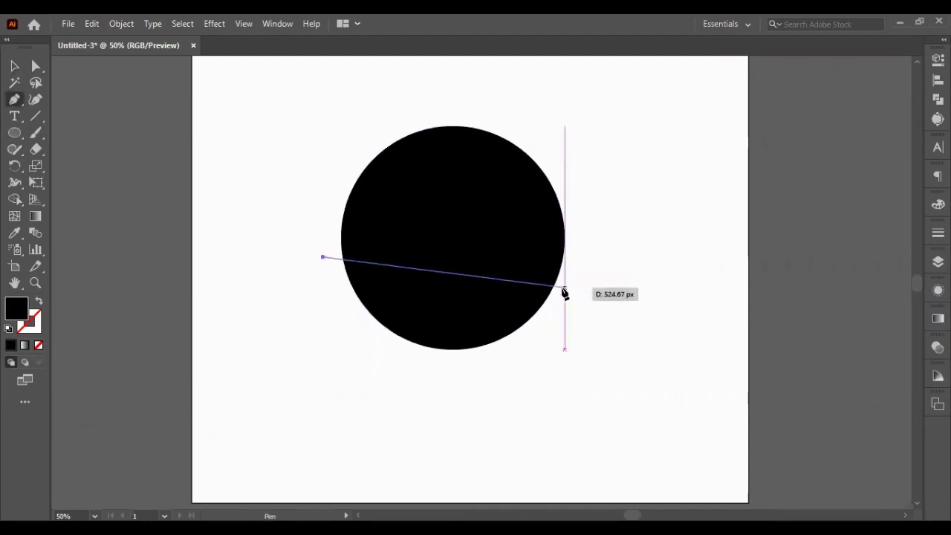
{"action": "left_click_drag", "start_coordinate": [564, 289], "coordinate": [669, 414]}
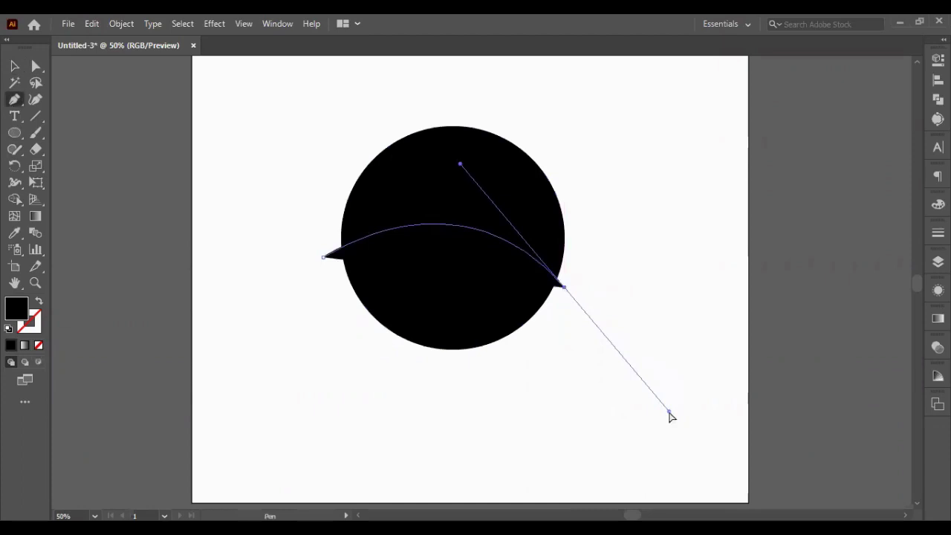
{"action": "key", "text": "ctrl+z"}
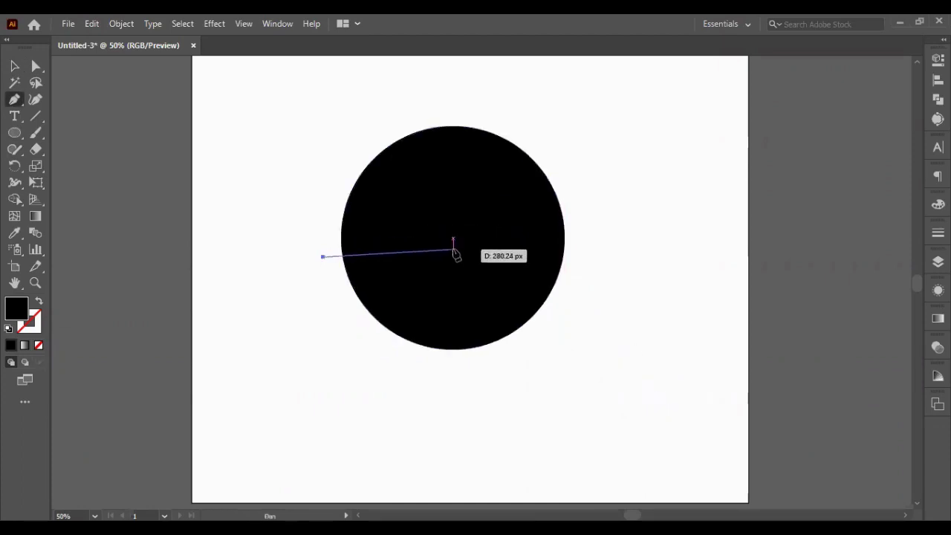
{"action": "left_click_drag", "start_coordinate": [453, 251], "coordinate": [542, 291]}
{"action": "left_click_drag", "start_coordinate": [453, 250], "coordinate": [602, 265]}
{"action": "left_click_drag", "start_coordinate": [600, 261], "coordinate": [659, 238]}
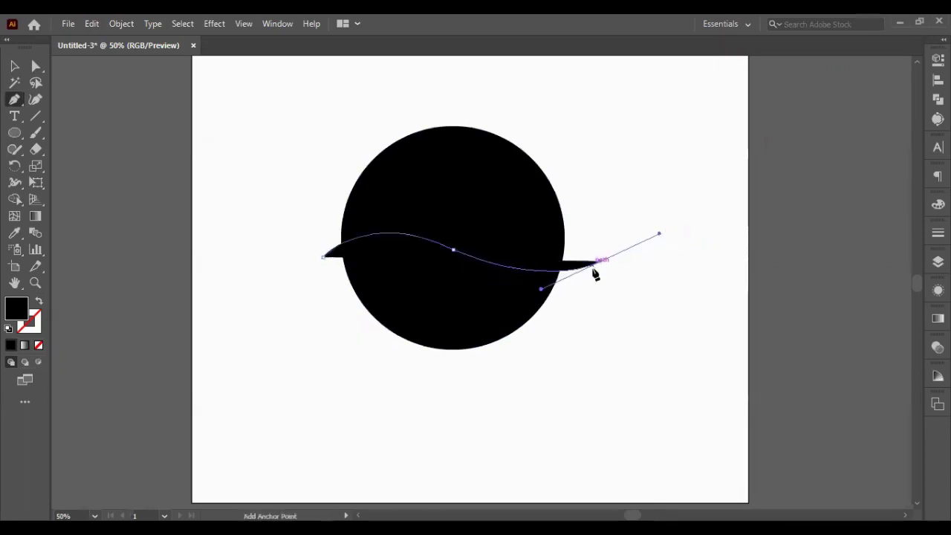
{"action": "left_click", "coordinate": [600, 261]}
- Continue the path with straight segments around the circle's lower half and close it at its starting anchor
{"action": "left_click", "coordinate": [615, 325]}
{"action": "left_click", "coordinate": [616, 375]}
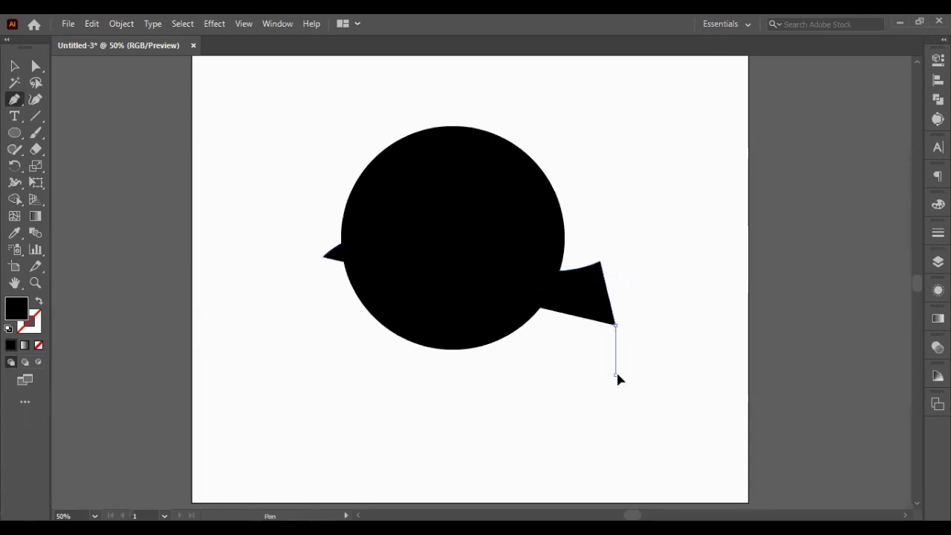
{"action": "left_click", "coordinate": [615, 375]}
{"action": "left_click", "coordinate": [516, 407]}
{"action": "left_click", "coordinate": [405, 384]}
{"action": "left_click", "coordinate": [318, 341]}
{"action": "left_click", "coordinate": [285, 283]}
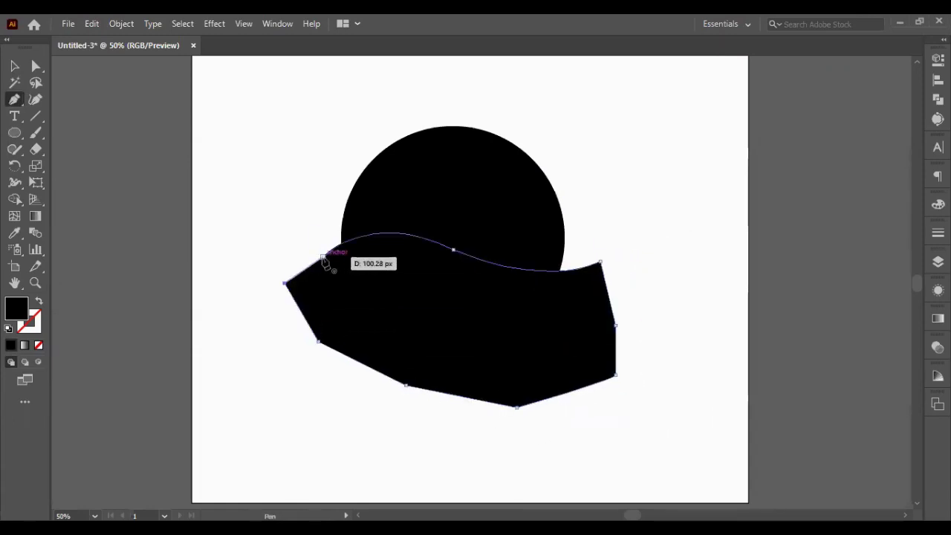
{"action": "left_click", "coordinate": [323, 259]}
{"action": "key", "text": "v"}
{"action": "left_click", "coordinate": [276, 135]}
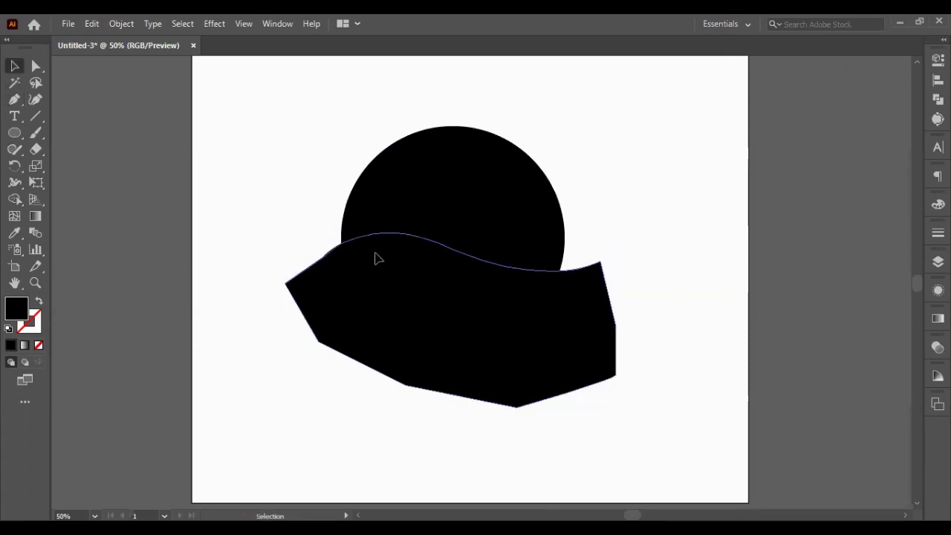
- Nudge the wavy black shape slightly upward over the circle
{"action": "left_click", "coordinate": [375, 255]}
{"action": "key", "text": "shift+Up"}
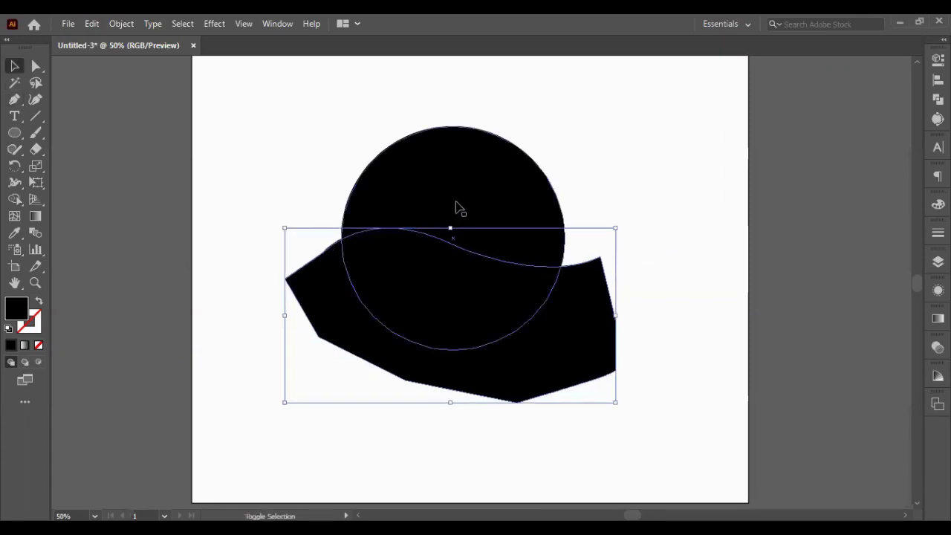
{"action": "key", "text": "shift+Up"}
- Split the circle along the wavy edge into upper and lower pieces, using Pathfinder Minus Front and Intersect on the two original shapes
{"action": "left_click_drag", "start_coordinate": [271, 145], "coordinate": [450, 265]}
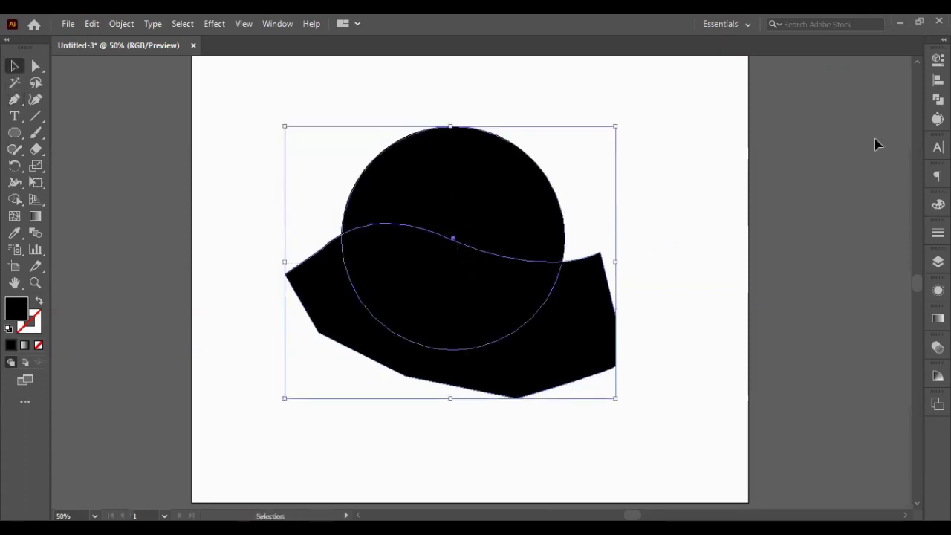
{"action": "left_click", "coordinate": [937, 99]}
{"action": "key", "text": "a"}
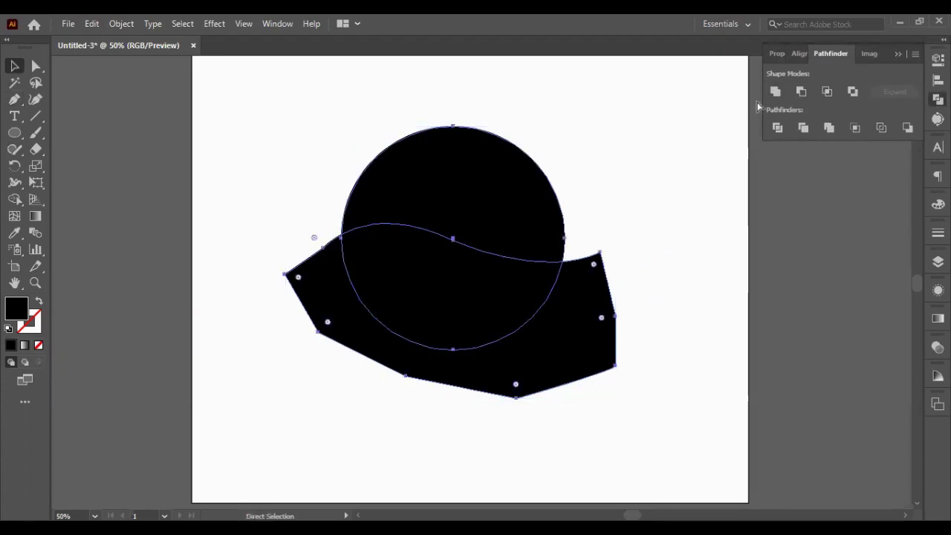
{"action": "left_click", "coordinate": [800, 91]}
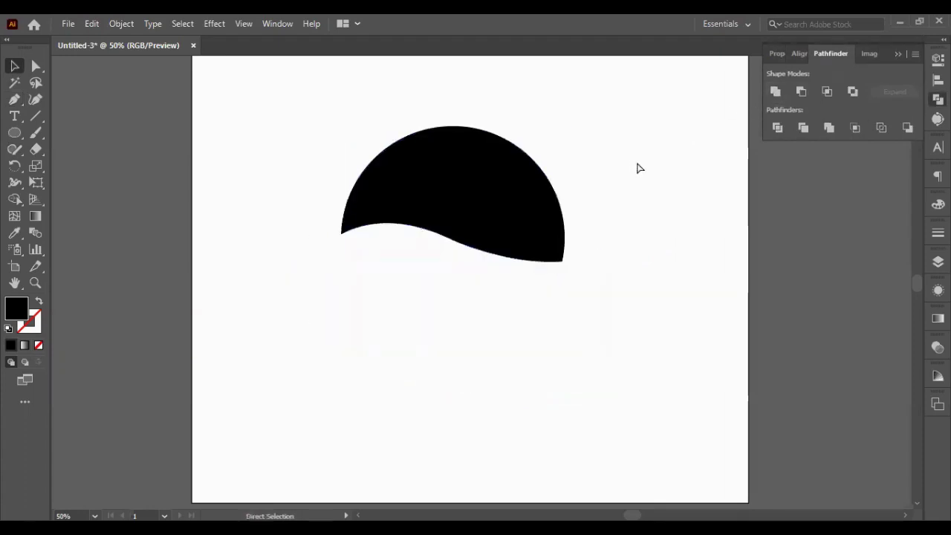
{"action": "key", "text": "ctrl+z"}
{"action": "left_click", "coordinate": [826, 91]}
{"action": "left_click", "coordinate": [597, 141]}
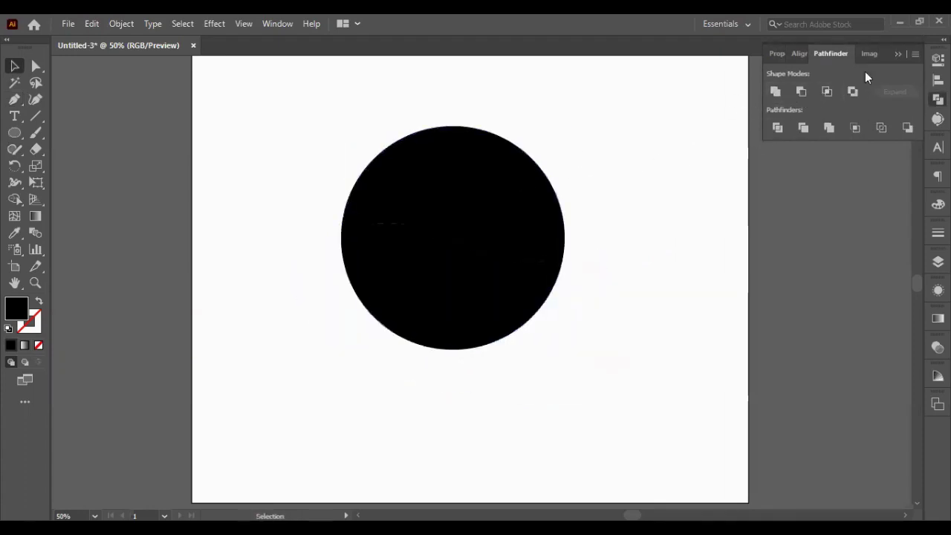
- Move the split circle down to the lower middle of the artboard
{"action": "left_click", "coordinate": [922, 46]}
{"action": "left_click_drag", "start_coordinate": [416, 225], "coordinate": [424, 312]}
{"action": "left_click", "coordinate": [295, 171]}
- Place a point text object above the circle and set its font size to 110 pt
{"action": "left_click", "coordinate": [16, 122]}
{"action": "left_click", "coordinate": [322, 120]}
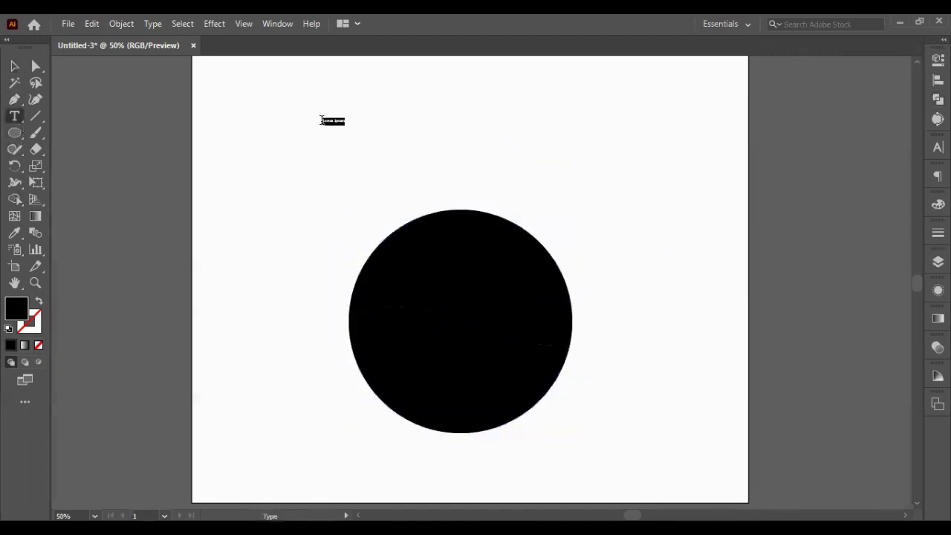
{"action": "left_click", "coordinate": [938, 147]}
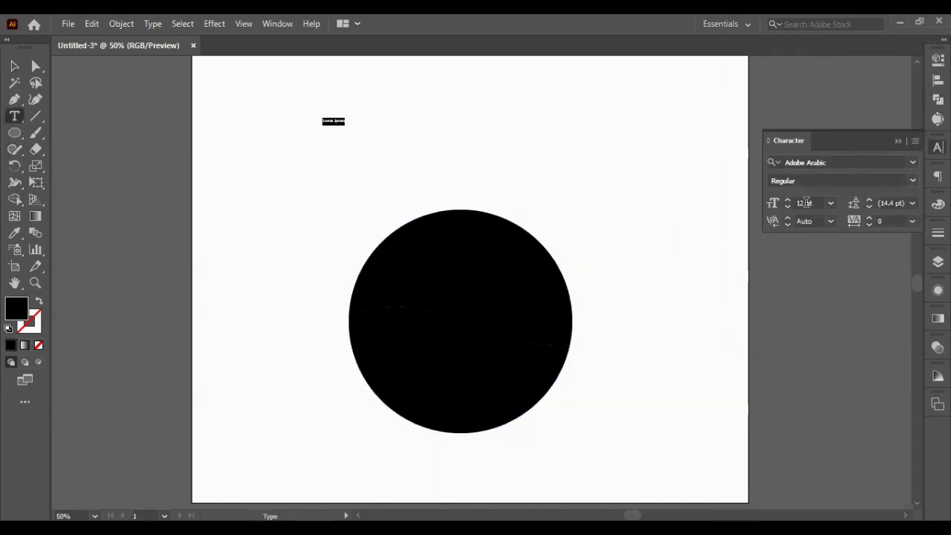
{"action": "left_click", "coordinate": [806, 203]}
{"action": "key", "text": "shift+Up"}
{"action": "key", "text": "shift+Up"}
{"action": "key", "text": "shift+Up"}
{"action": "key", "text": "shift+Up"}
{"action": "key", "text": "shift+Up"}
{"action": "key", "text": "shift+Up"}
{"action": "key", "text": "shift+Up"}
{"action": "key", "text": "shift+Up"}
{"action": "key", "text": "shift+Up"}
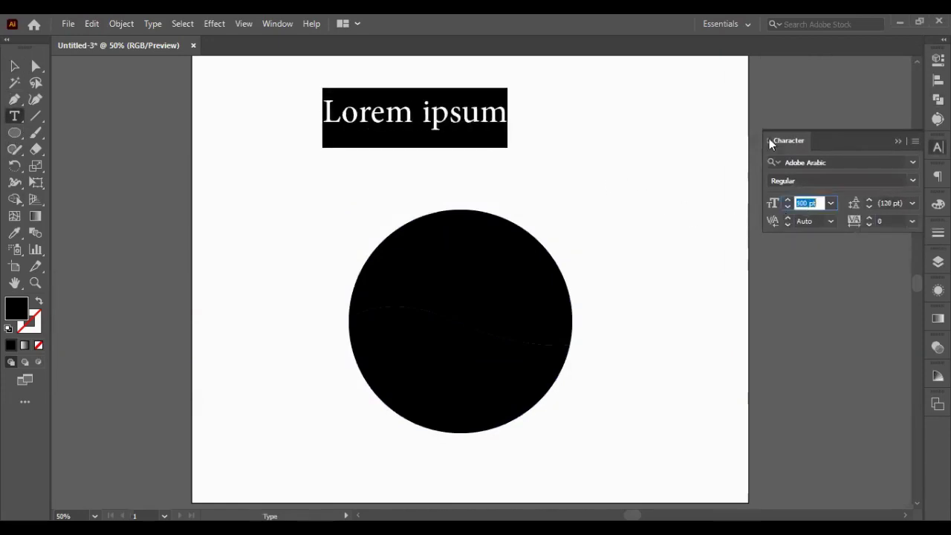
{"action": "key", "text": "Up"}
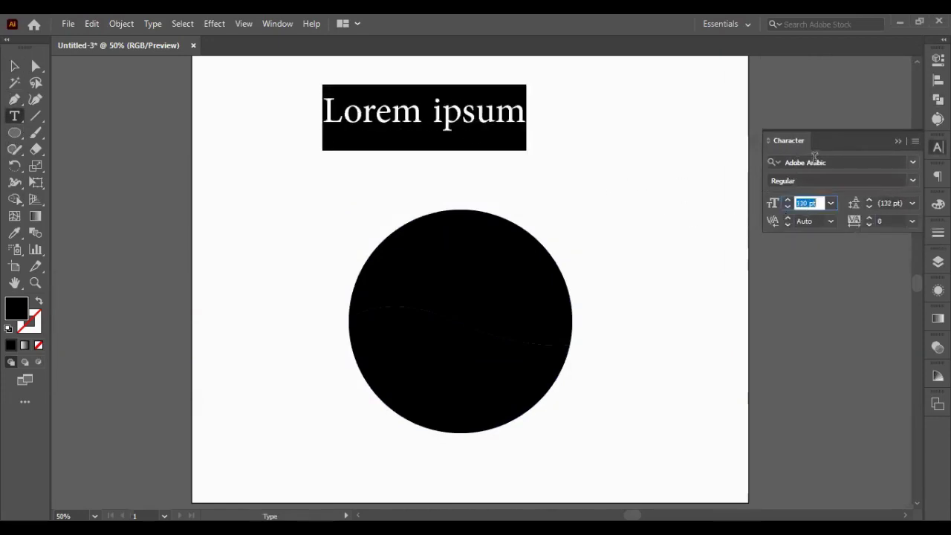
- Set the text's font to Molot Regular and replace the placeholder with ORANGE
{"action": "left_click", "coordinate": [814, 161]}
{"action": "type", "text": "V"}
{"action": "key", "text": "BackSpace"}
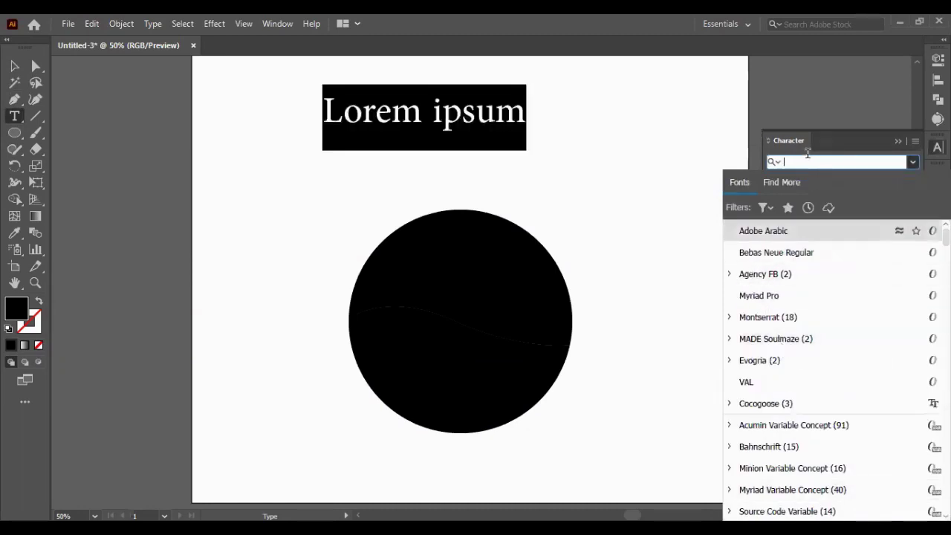
{"action": "type", "text": "molot"}
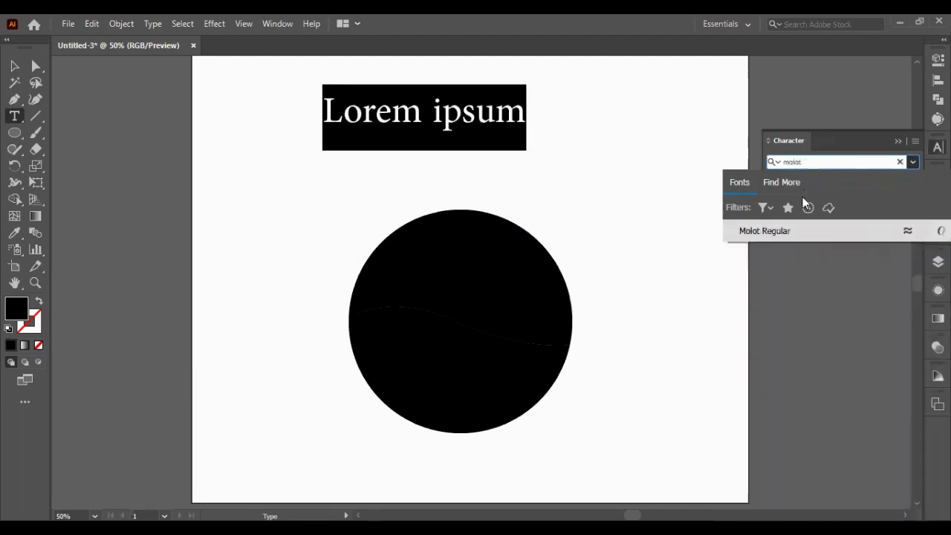
{"action": "left_click", "coordinate": [781, 232]}
{"action": "type", "text": "ORANGE"}
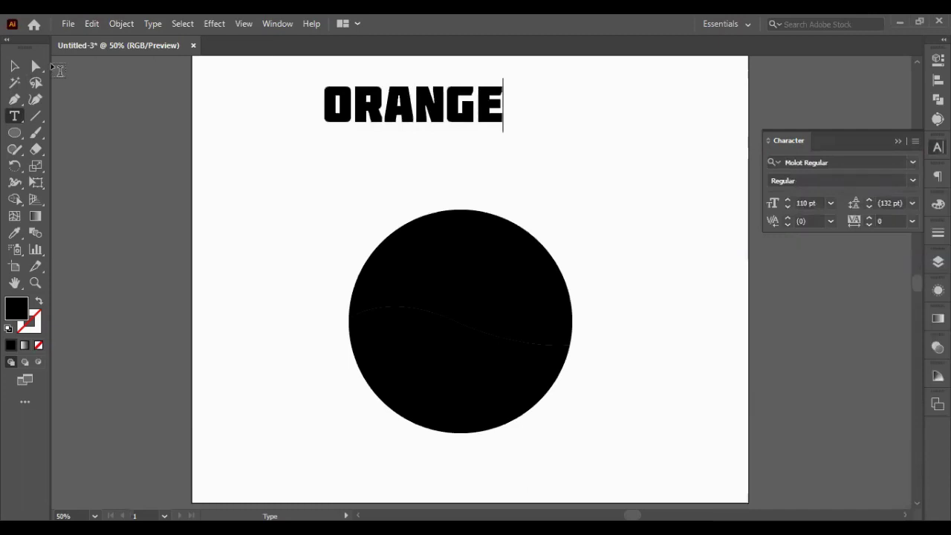
{"action": "key", "text": "Escape"}
- Duplicate the ORANGE text directly below the original and change the copy to read PEEL
{"action": "left_click_drag", "start_coordinate": [438, 104], "coordinate": [438, 157]}
{"action": "double_click", "coordinate": [437, 156]}
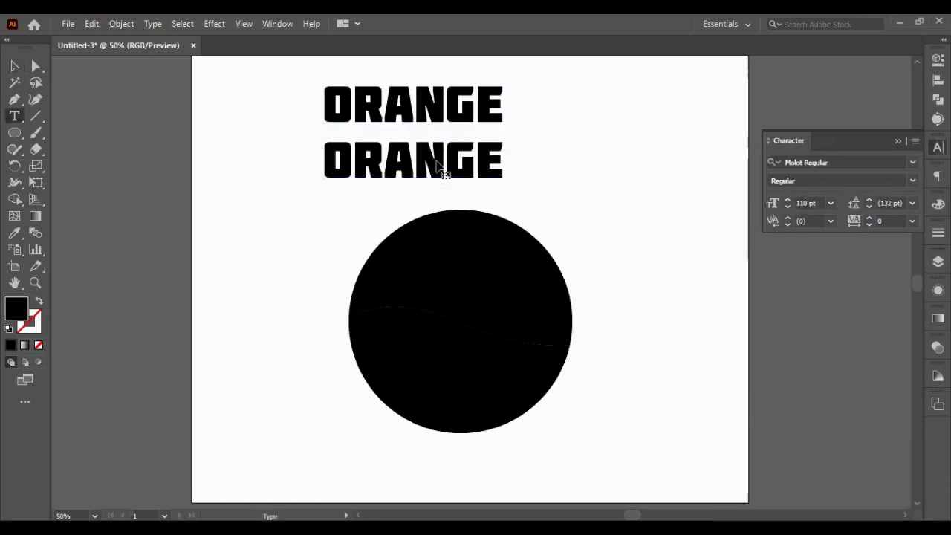
{"action": "double_click", "coordinate": [444, 161]}
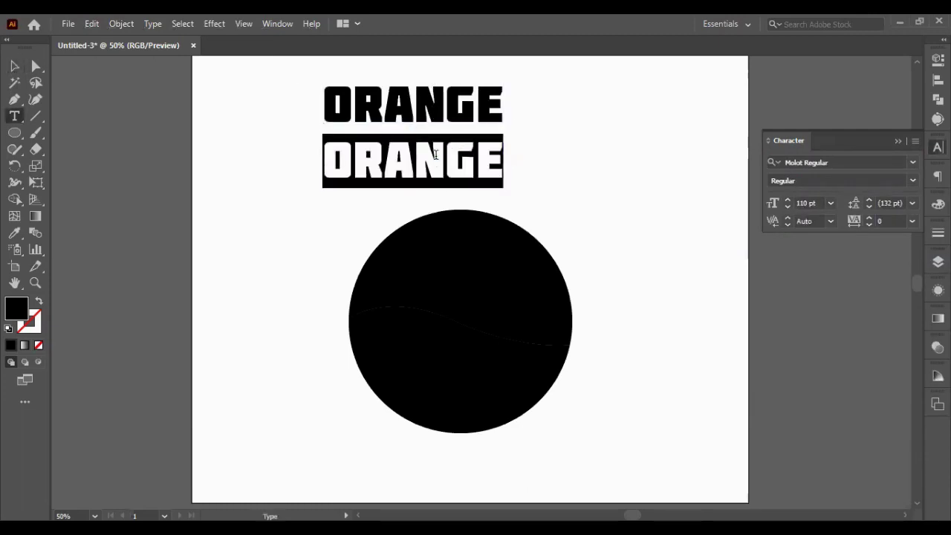
{"action": "type", "text": "PEEL"}
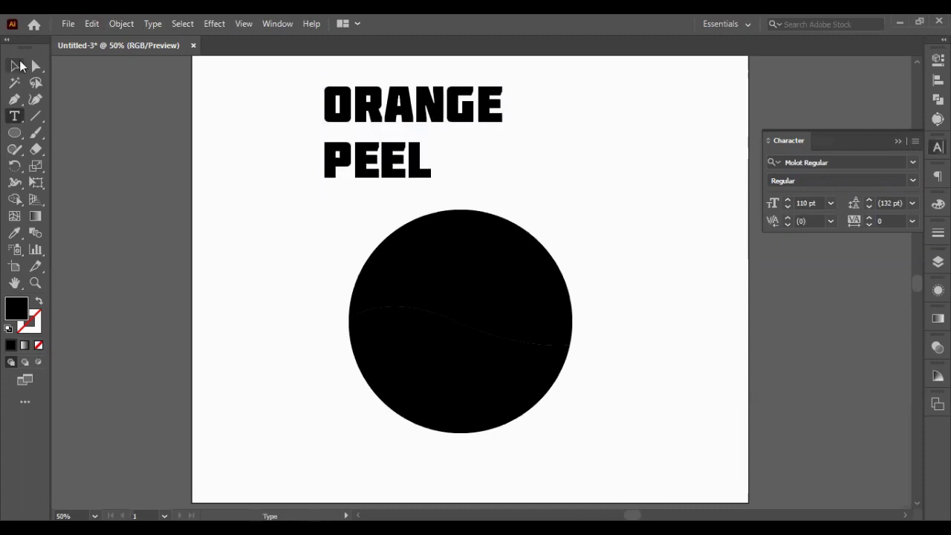
{"action": "key", "text": "Escape"}
{"action": "left_click", "coordinate": [301, 184]}
{"action": "left_click", "coordinate": [356, 164]}
{"action": "left_click_drag", "start_coordinate": [293, 108], "coordinate": [371, 177]}
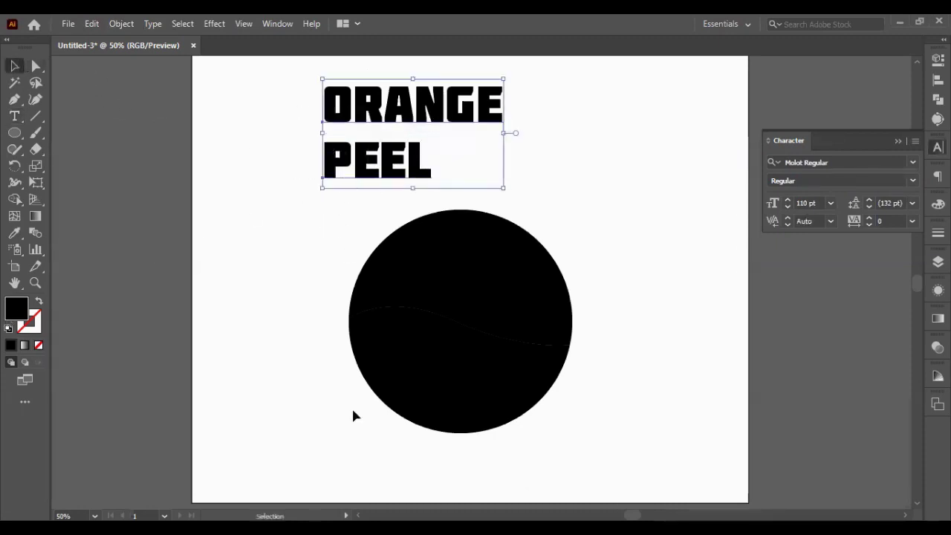
- Paste the "op" logo image over the circle's right side and colour the ORANGE text with yellow sampled from it
{"action": "key", "text": "ctrl+v"}
{"action": "left_click_drag", "start_coordinate": [781, 355], "coordinate": [621, 322]}
{"action": "left_click", "coordinate": [410, 111]}
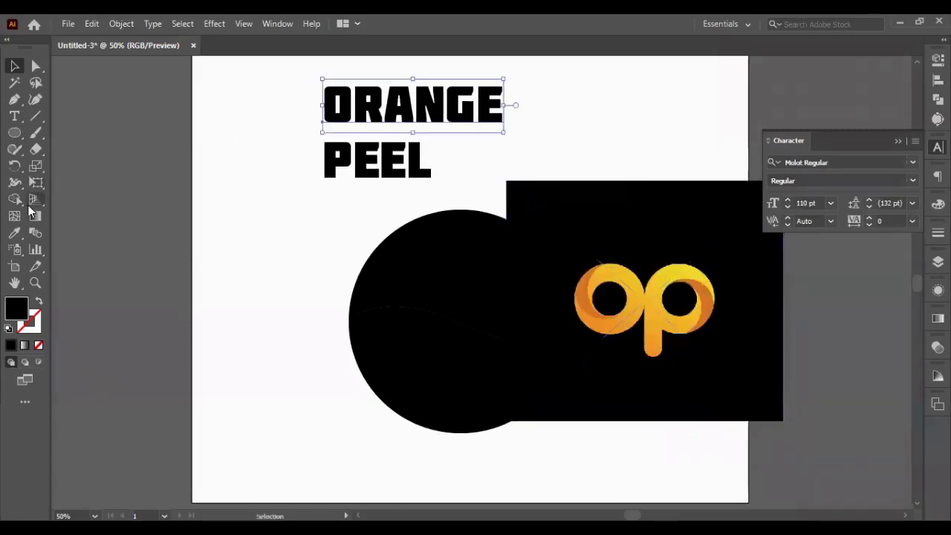
{"action": "left_click", "coordinate": [14, 232]}
{"action": "left_click", "coordinate": [628, 264]}
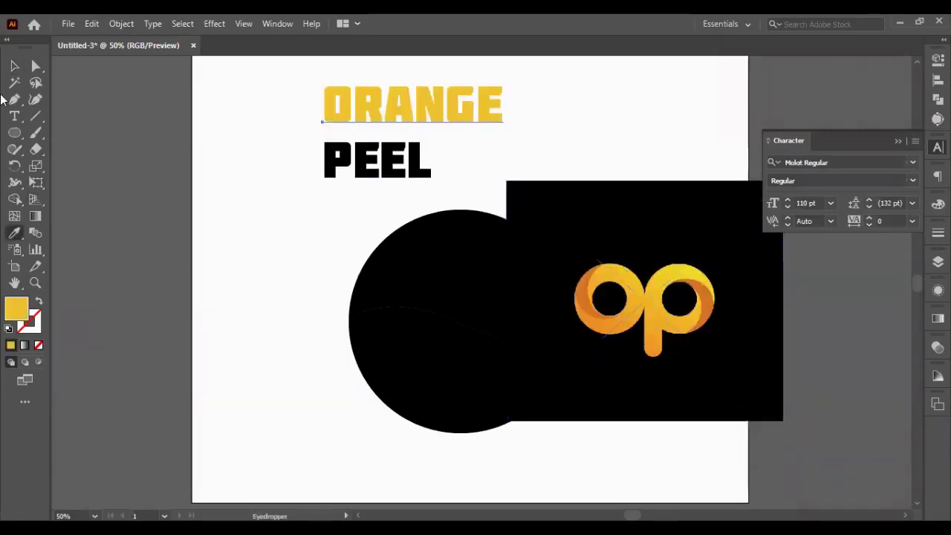
{"action": "left_click", "coordinate": [14, 65]}
- Colour the PEEL text with dark orange sampled from the "op" logo image
{"action": "left_click", "coordinate": [377, 159]}
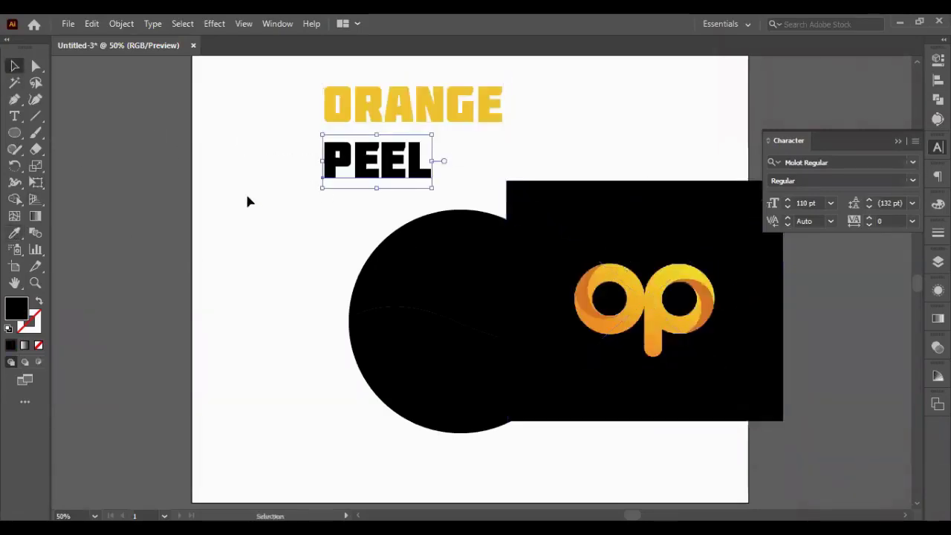
{"action": "left_click", "coordinate": [14, 232]}
{"action": "left_click", "coordinate": [616, 265]}
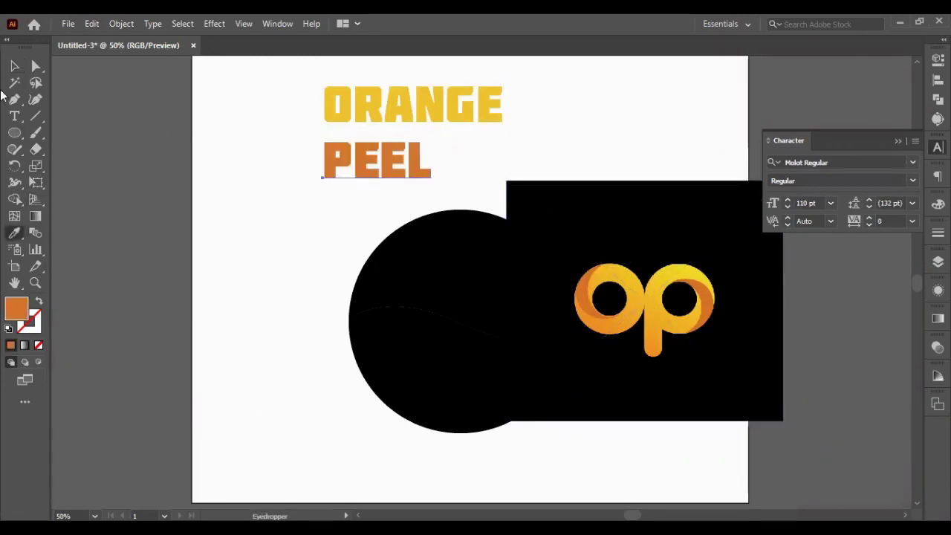
{"action": "left_click", "coordinate": [15, 65]}
- Delete the logo image and move ORANGE onto the circle's upper part and PEEL onto its lower part
{"action": "left_click_drag", "start_coordinate": [635, 328], "coordinate": [635, 306]}
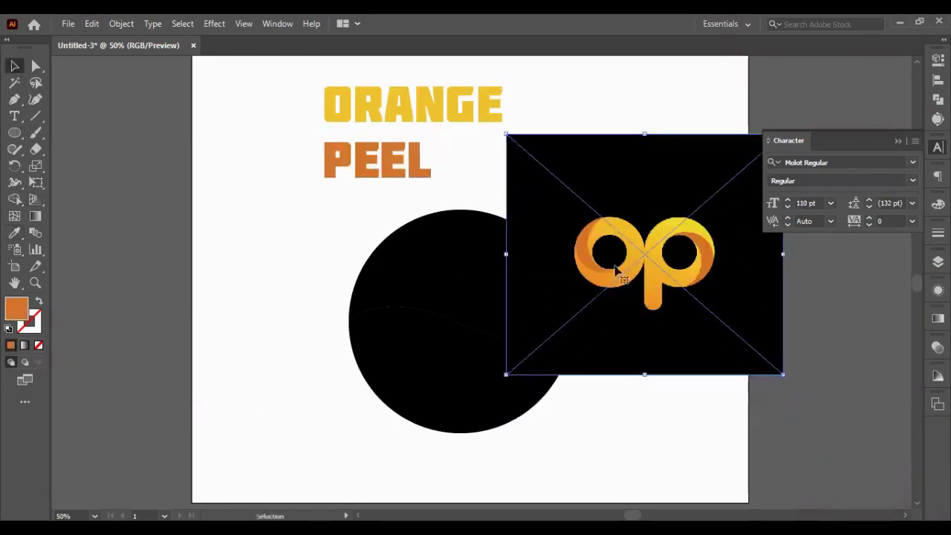
{"action": "key", "text": "Delete"}
{"action": "left_click_drag", "start_coordinate": [446, 106], "coordinate": [542, 235]}
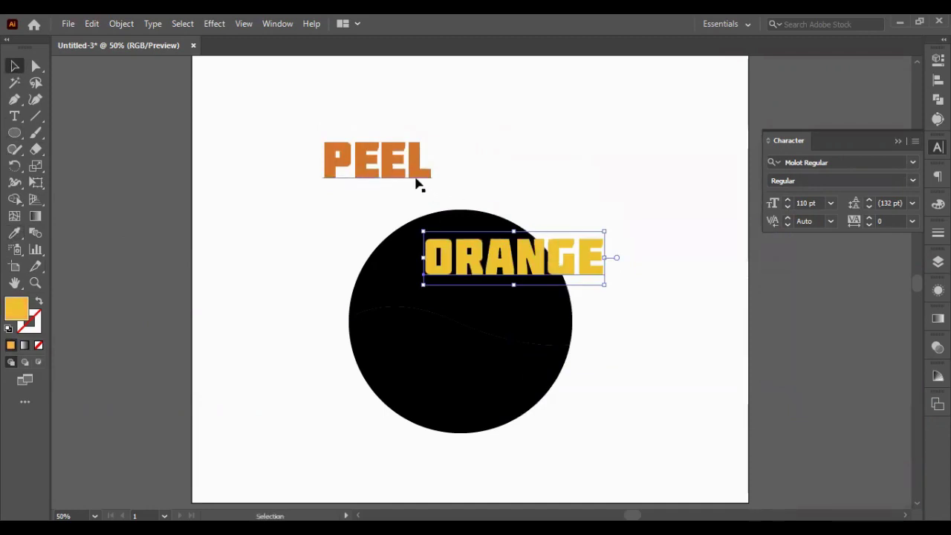
{"action": "left_click_drag", "start_coordinate": [394, 190], "coordinate": [494, 409]}
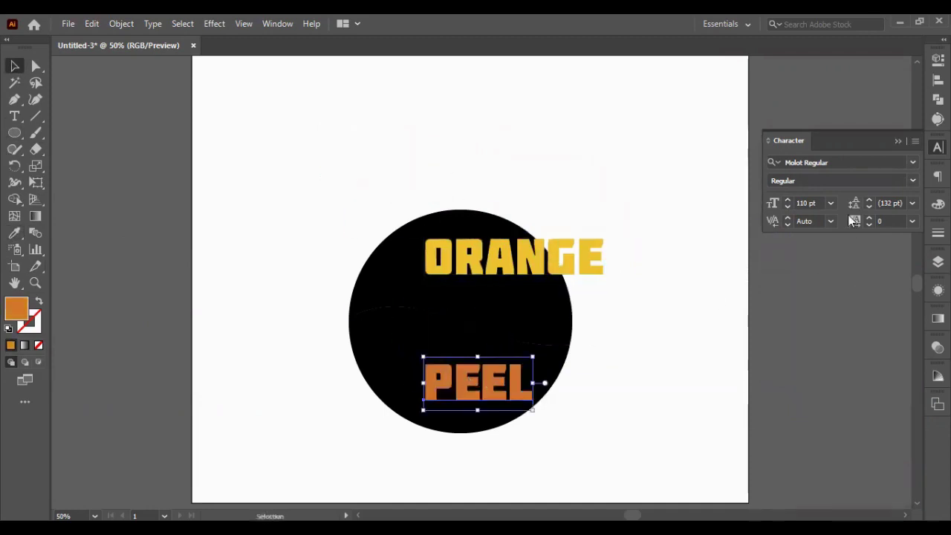
- Set the font size of both the PEEL and ORANGE texts to 130 pt
{"action": "left_click", "coordinate": [804, 201]}
{"action": "key", "text": "shift+Up"}
{"action": "key", "text": "shift+Up"}
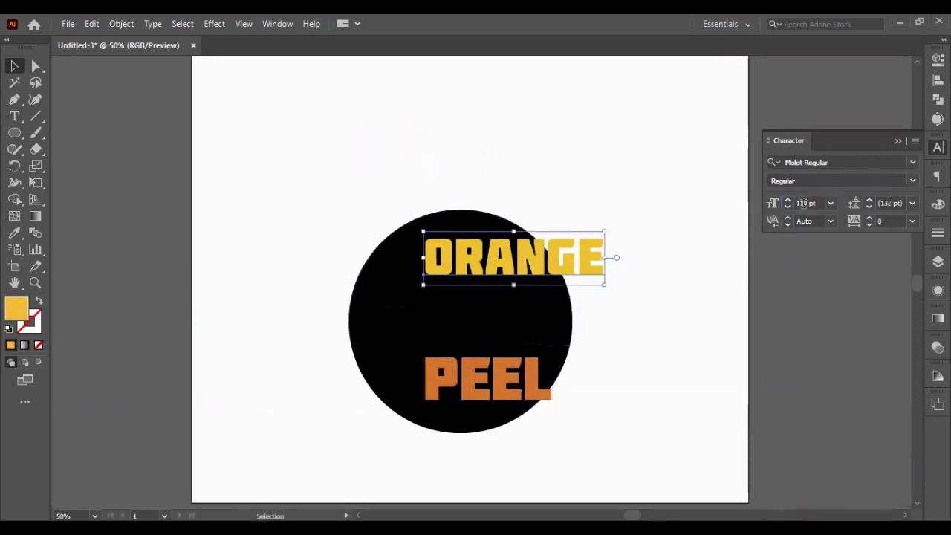
{"action": "left_click", "coordinate": [803, 203]}
{"action": "key", "text": "shift+Up"}
{"action": "key", "text": "shift+Up"}
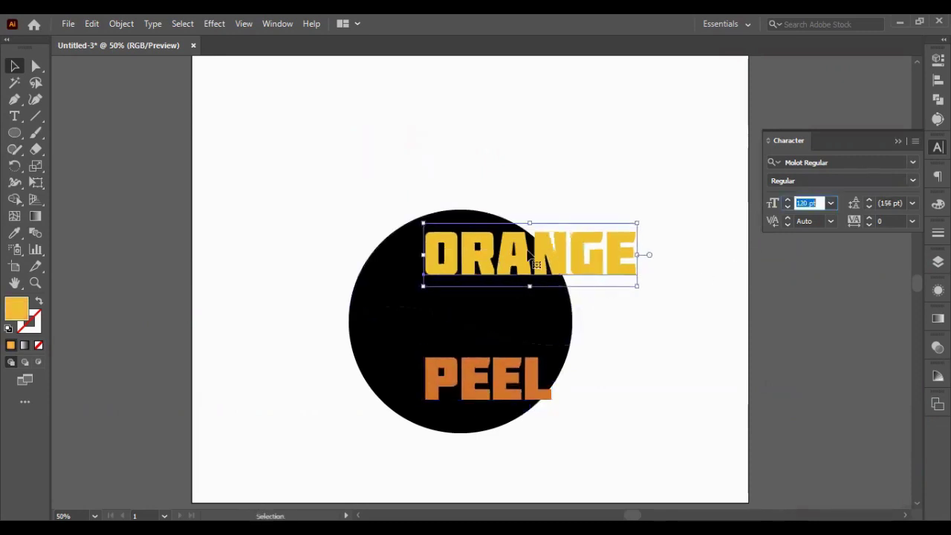
- Shift the ORANGE text slightly left and down, and send both the ORANGE and PEEL texts behind the circle
{"action": "left_click_drag", "start_coordinate": [528, 255], "coordinate": [514, 266]}
{"action": "key", "text": "ctrl+shift+bracketleft"}
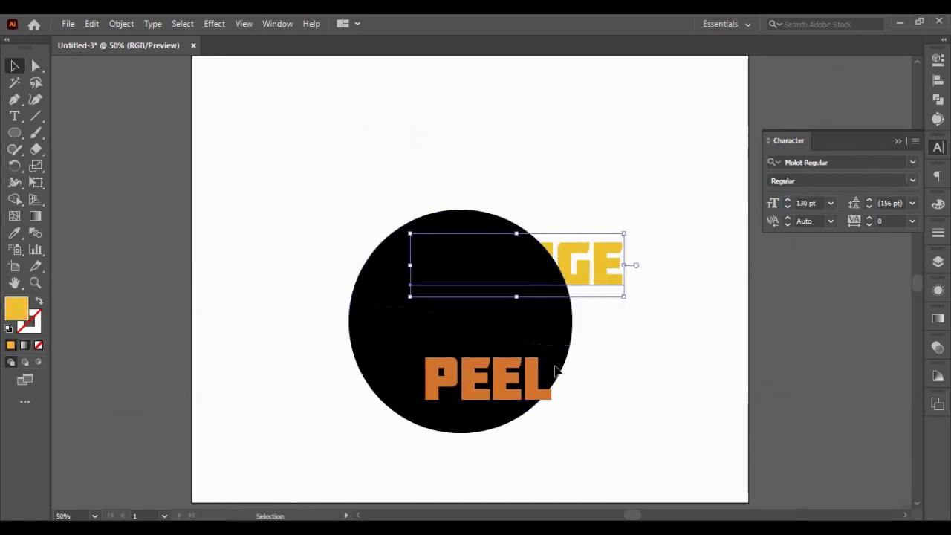
{"action": "left_click", "coordinate": [528, 362]}
{"action": "key", "text": "ctrl+bracketleft"}
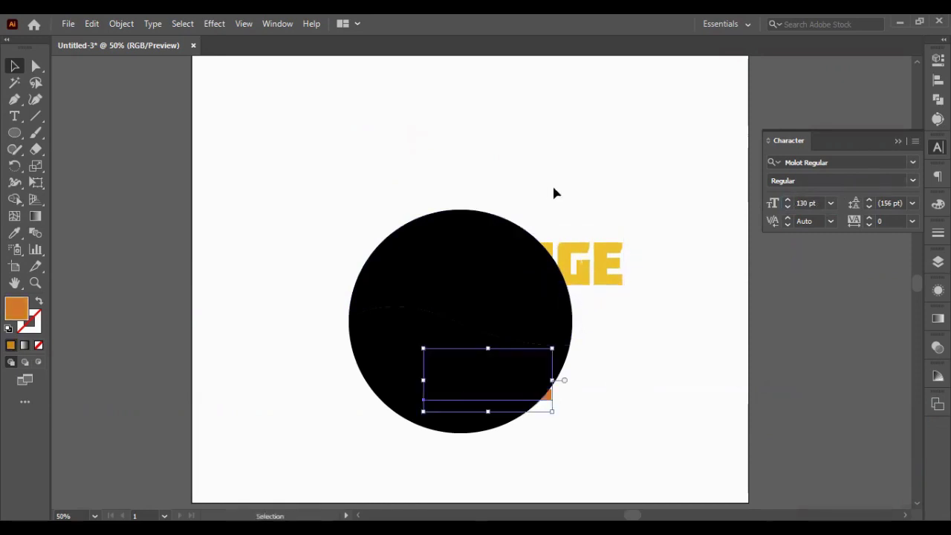
- Distort the ORANGE text to the circle's upper half using Envelope Distort with the top object
{"action": "left_click_drag", "start_coordinate": [554, 192], "coordinate": [357, 273]}
{"action": "left_click", "coordinate": [121, 23]}
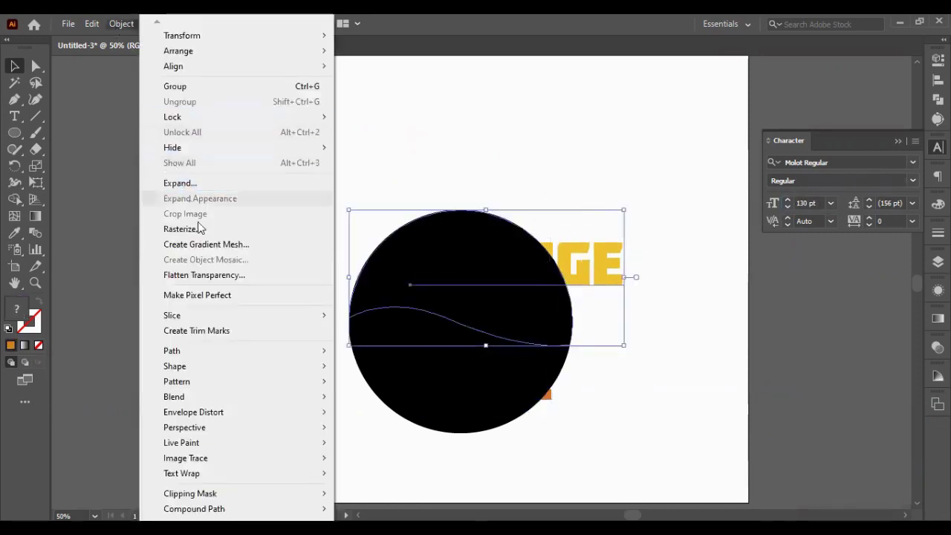
{"action": "mouse_move", "coordinate": [260, 421]}
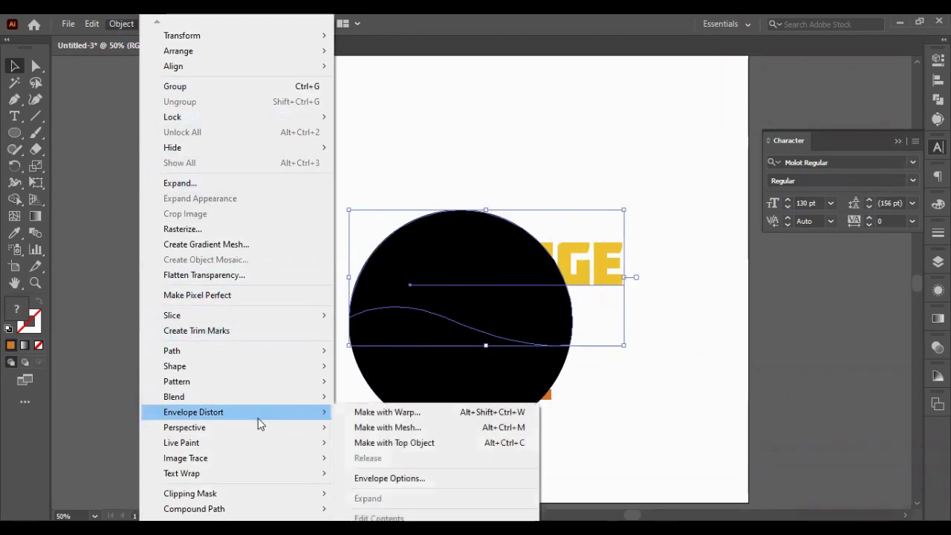
{"action": "left_click", "coordinate": [379, 443]}
{"action": "left_click", "coordinate": [608, 450]}
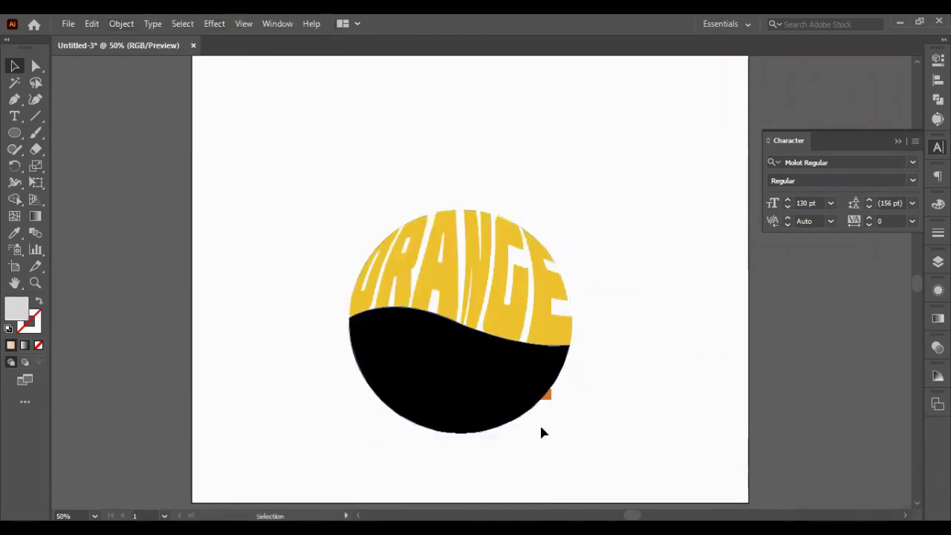
- Distort the PEEL text to the circle's lower half using Envelope Distort with the top object
{"action": "left_click", "coordinate": [475, 380]}
{"action": "left_click", "coordinate": [112, 28]}
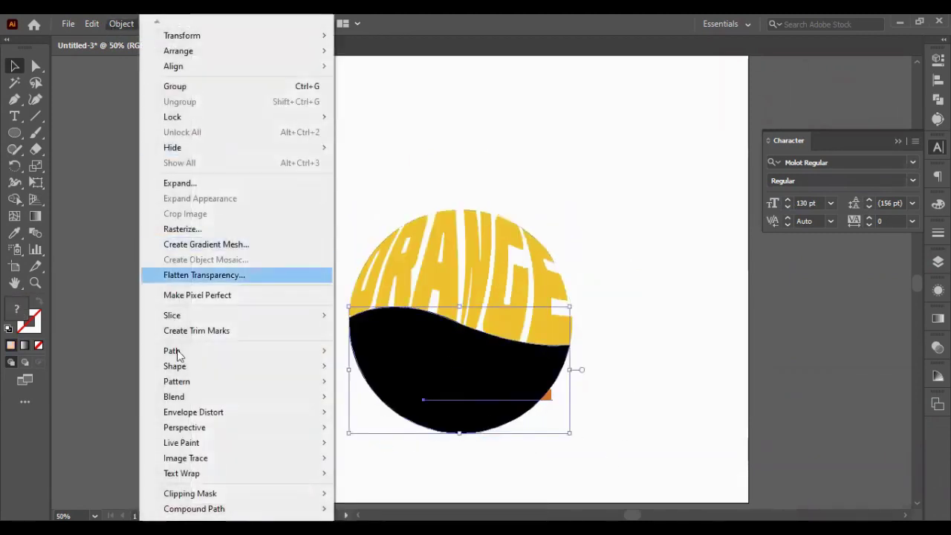
{"action": "mouse_move", "coordinate": [181, 351]}
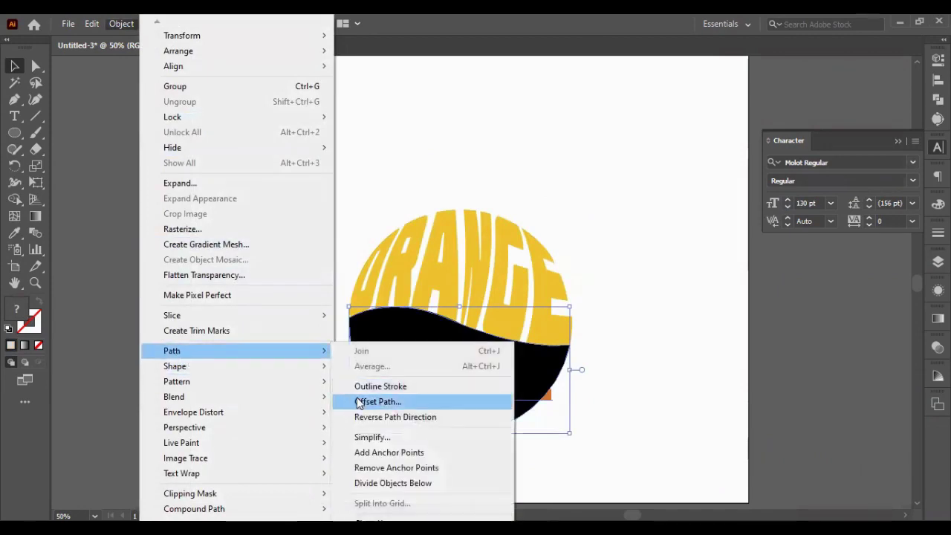
{"action": "mouse_move", "coordinate": [223, 414]}
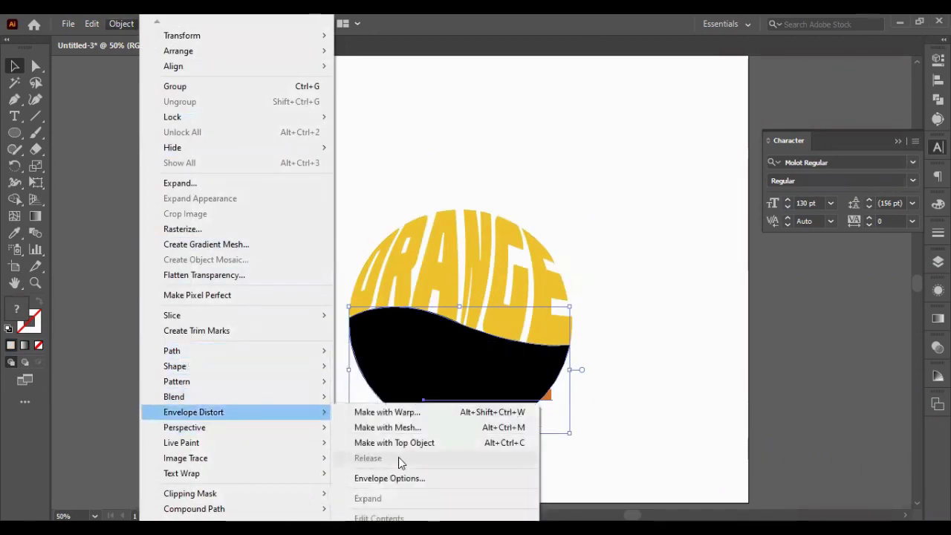
{"action": "left_click", "coordinate": [387, 443]}
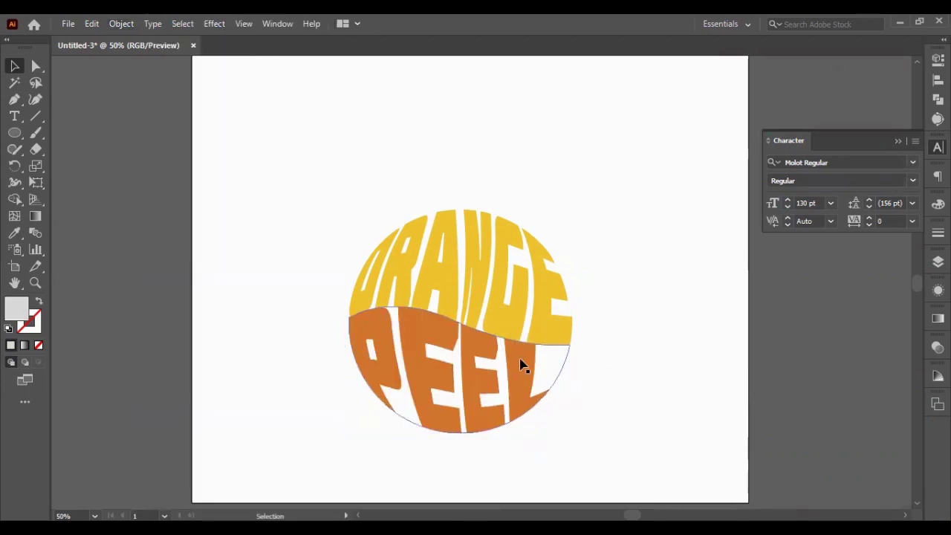
{"action": "scroll", "coordinate": [645, 323], "scroll_direction": "down", "scroll_amount": 1}
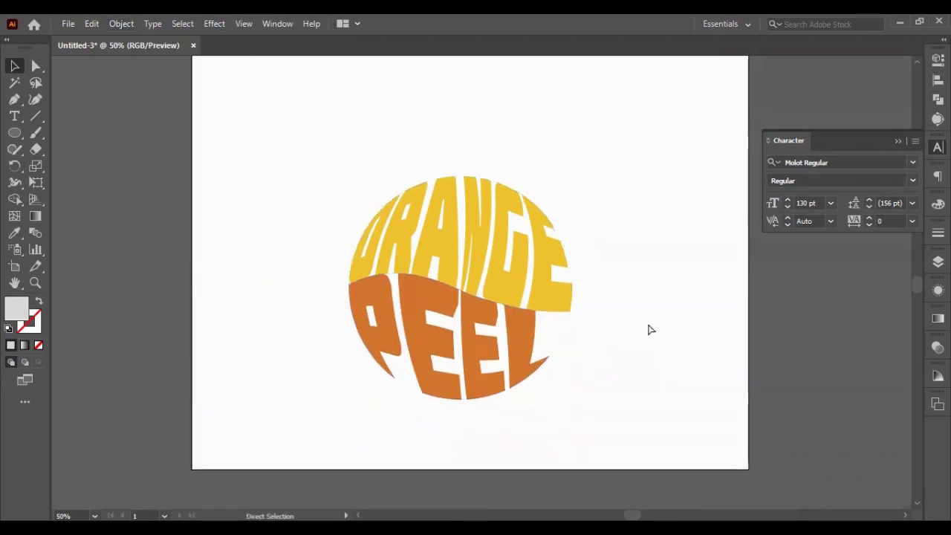
- Undo the envelope distortions of both the PEEL and ORANGE texts
{"action": "key", "text": "ctrl+z"}
{"action": "key", "text": "v"}
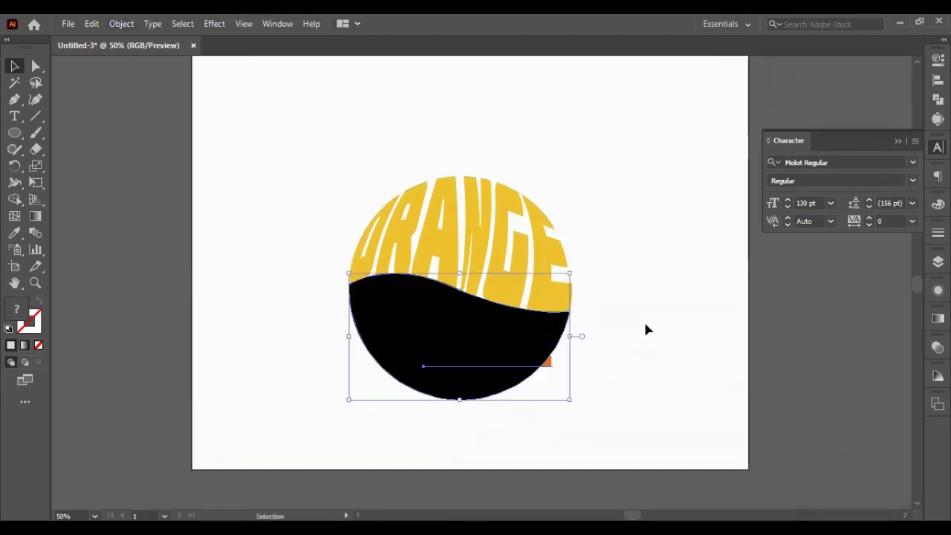
{"action": "key", "text": "ctrl+z"}
{"action": "key", "text": "ctrl+z"}
{"action": "key", "text": "ctrl+z"}
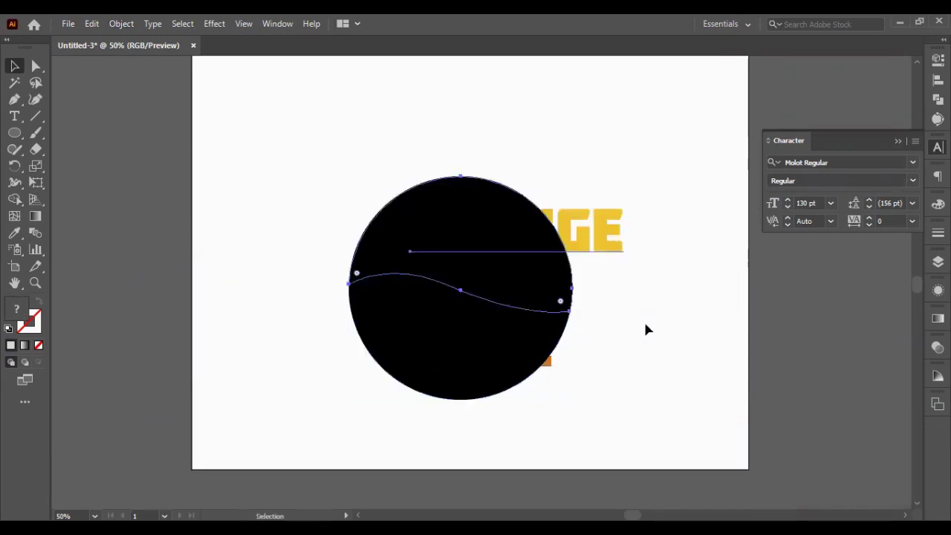
- Rotate the ORANGE and PEEL texts slightly clockwise behind the circle
{"action": "left_click", "coordinate": [612, 253]}
{"action": "left_click_drag", "start_coordinate": [630, 226], "coordinate": [628, 248]}
{"action": "left_click", "coordinate": [551, 370]}
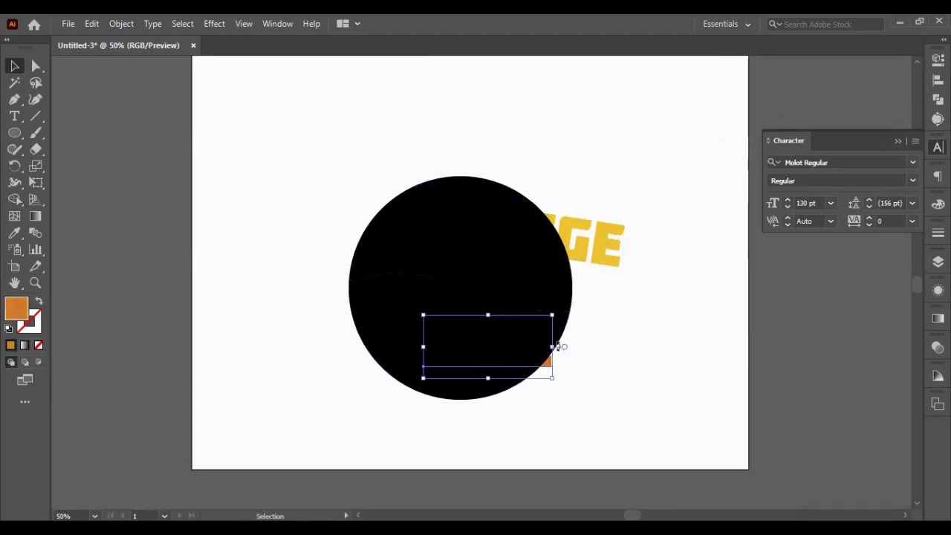
{"action": "left_click_drag", "start_coordinate": [559, 346], "coordinate": [559, 361]}
- Try to fit the rotated ORANGE text into the circle's upper half using Envelope Distort with the top object
{"action": "left_click", "coordinate": [510, 168]}
{"action": "left_click_drag", "start_coordinate": [502, 161], "coordinate": [480, 234]}
{"action": "left_click", "coordinate": [113, 23]}
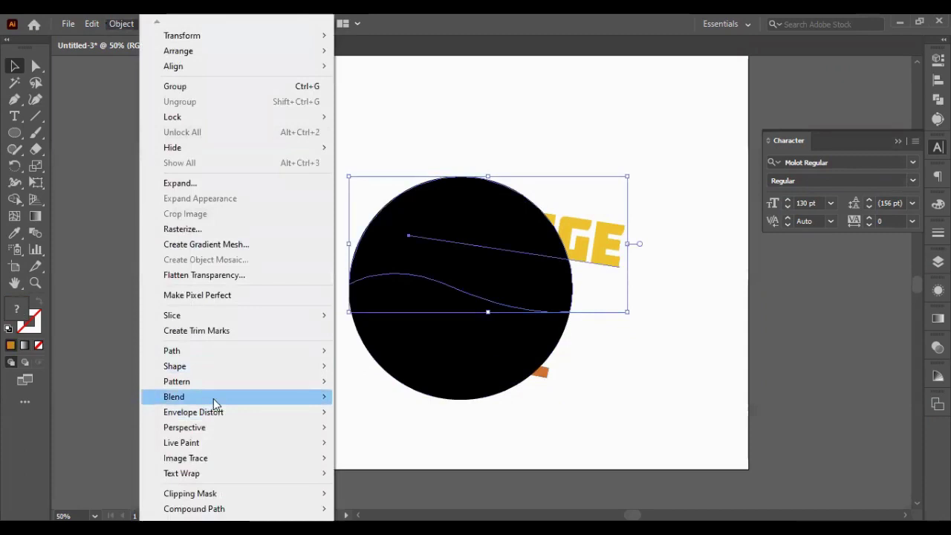
{"action": "mouse_move", "coordinate": [223, 413]}
{"action": "left_click", "coordinate": [419, 444]}
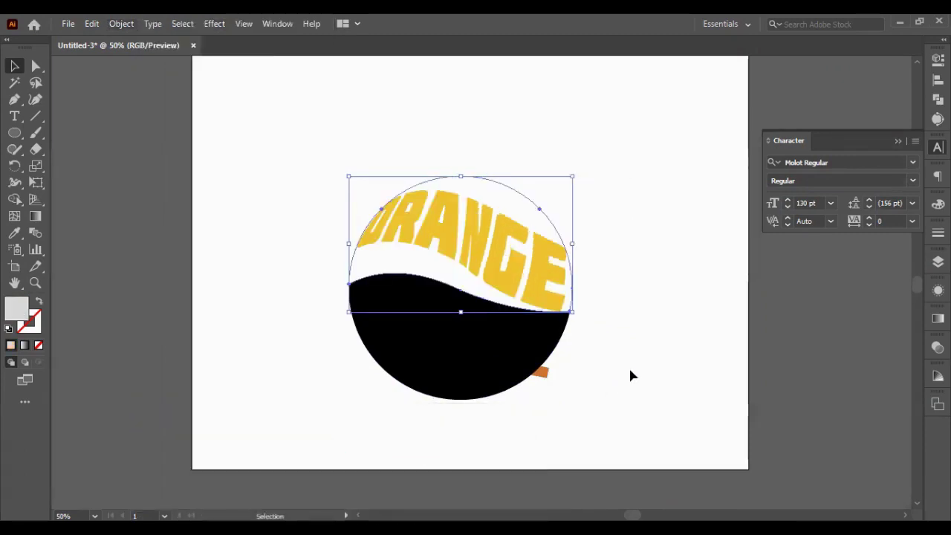
- Undo the ORANGE envelope, the rotation of both texts and their placement behind the circle
{"action": "key", "text": "ctrl+z"}
{"action": "key", "text": "ctrl+z"}
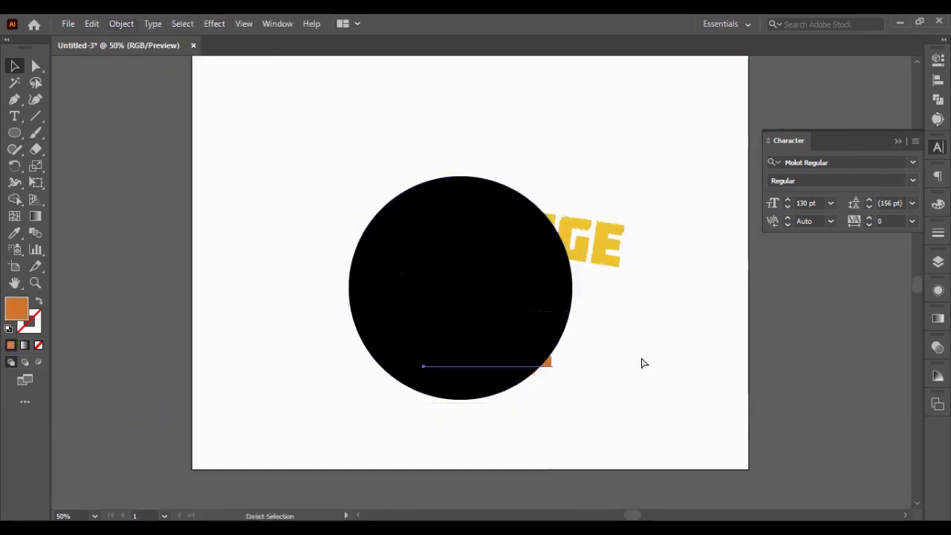
{"action": "key", "text": "ctrl+z"}
{"action": "key", "text": "ctrl+z"}
{"action": "key", "text": "ctrl+z"}
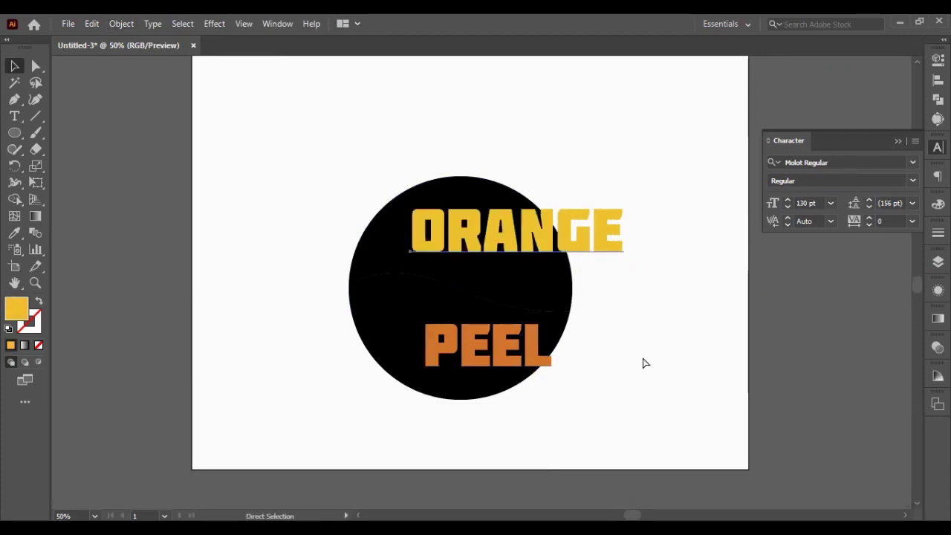
- Try to envelope-distort ORANGE and the circle's upper half with the text itself as the top object
{"action": "left_click", "coordinate": [588, 227]}
{"action": "left_click_drag", "start_coordinate": [514, 85], "coordinate": [477, 234]}
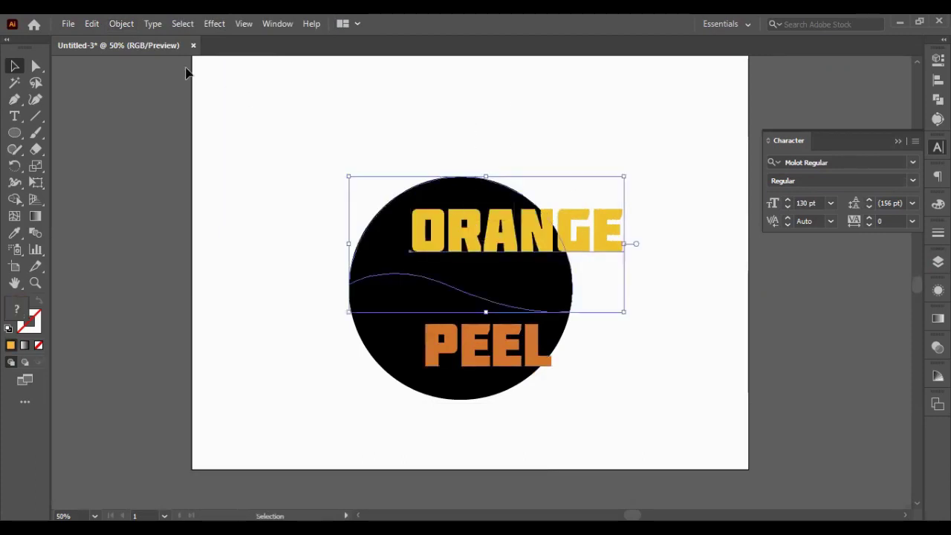
{"action": "left_click", "coordinate": [121, 24]}
{"action": "mouse_move", "coordinate": [199, 350]}
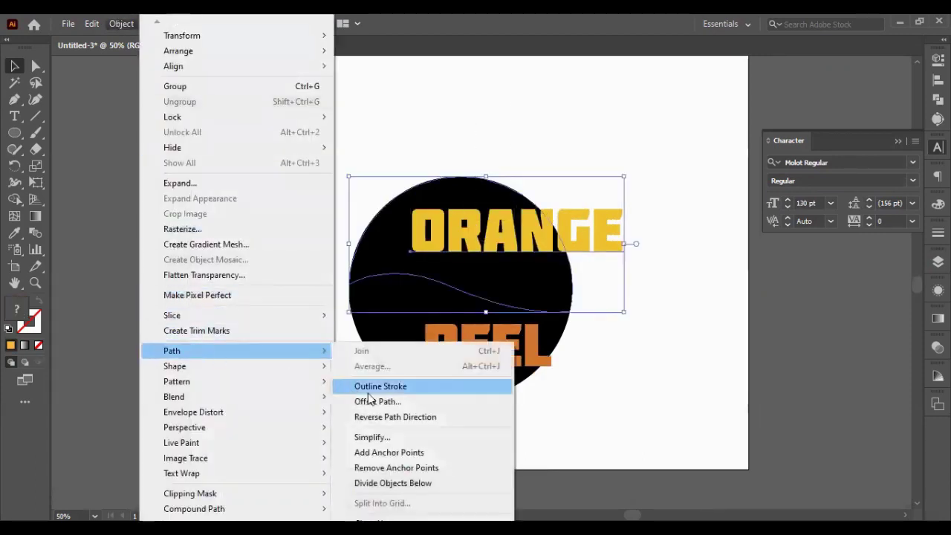
{"action": "mouse_move", "coordinate": [252, 412]}
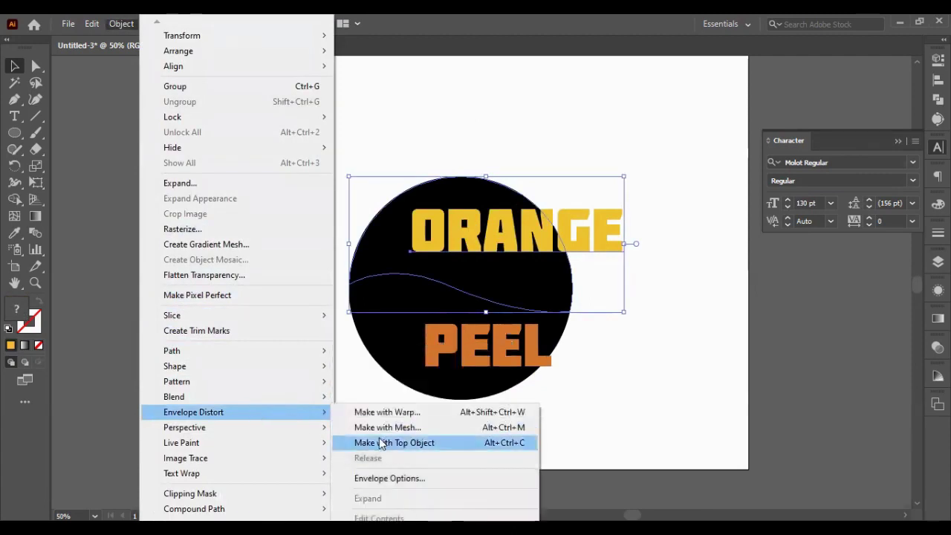
{"action": "left_click", "coordinate": [380, 443]}
{"action": "left_click", "coordinate": [607, 296]}
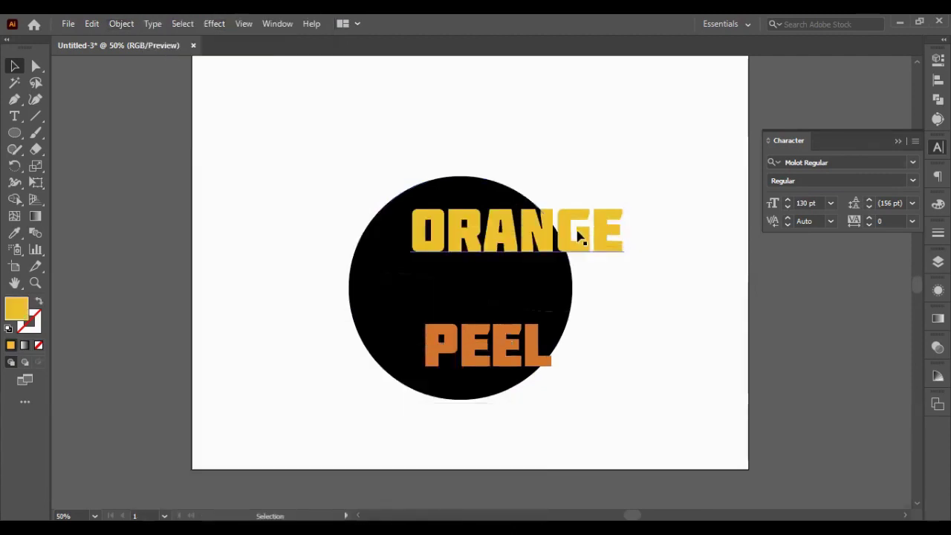
- Send the ORANGE and PEEL texts together behind both halves of the circle
{"action": "left_click", "coordinate": [592, 235]}
{"action": "left_click", "coordinate": [498, 343], "text": "shift"}
{"action": "key", "text": "ctrl+shift+bracketleft"}
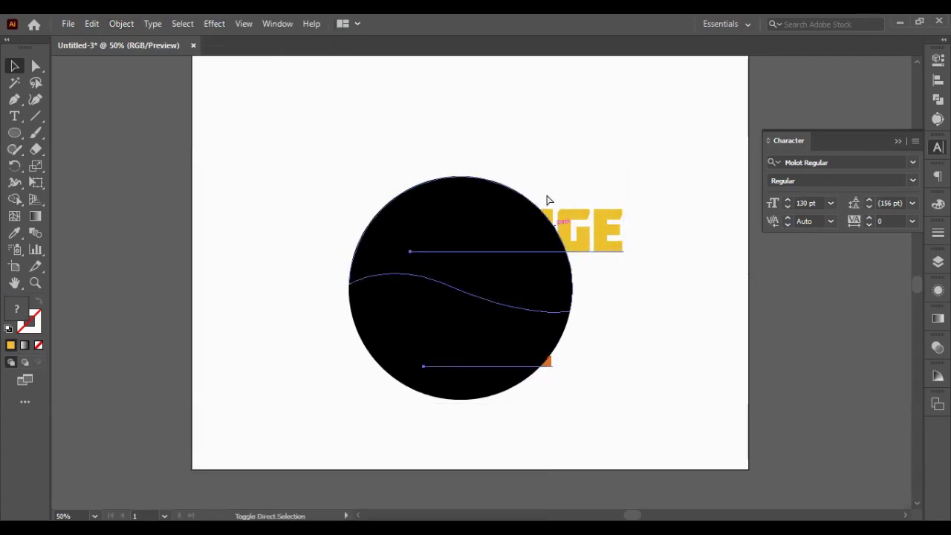
- Envelope-distort the unrotated ORANGE text with the circle's upper half as the top object
{"action": "left_click_drag", "start_coordinate": [533, 272], "coordinate": [526, 254]}
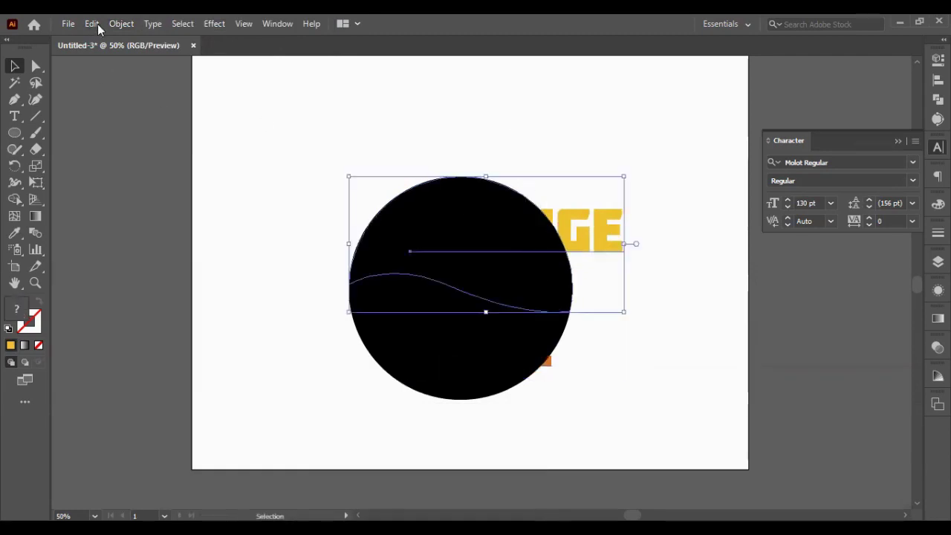
{"action": "left_click", "coordinate": [117, 24]}
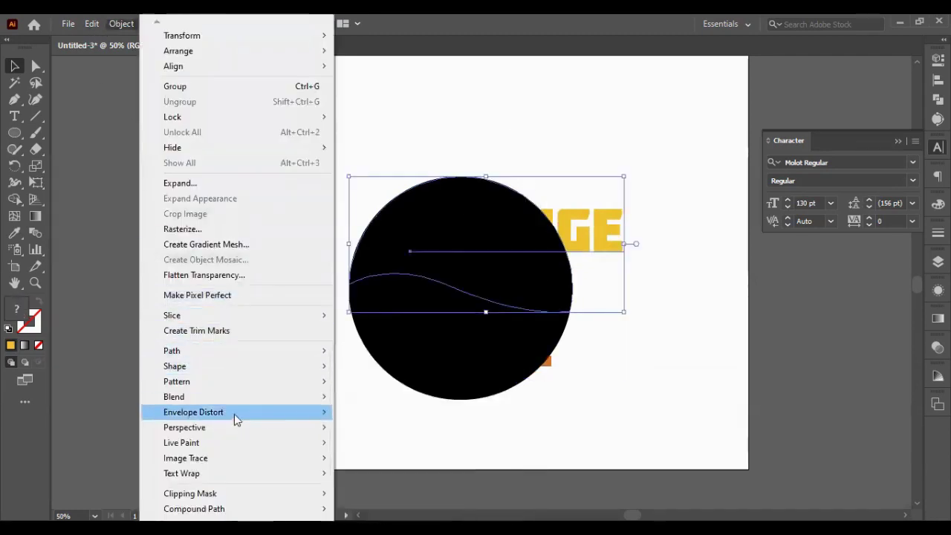
{"action": "mouse_move", "coordinate": [235, 415]}
{"action": "left_click", "coordinate": [467, 443]}
- Envelope-distort the PEEL text with the circle's lower half as the top object
{"action": "left_click_drag", "start_coordinate": [586, 403], "coordinate": [471, 352]}
{"action": "left_click", "coordinate": [123, 24]}
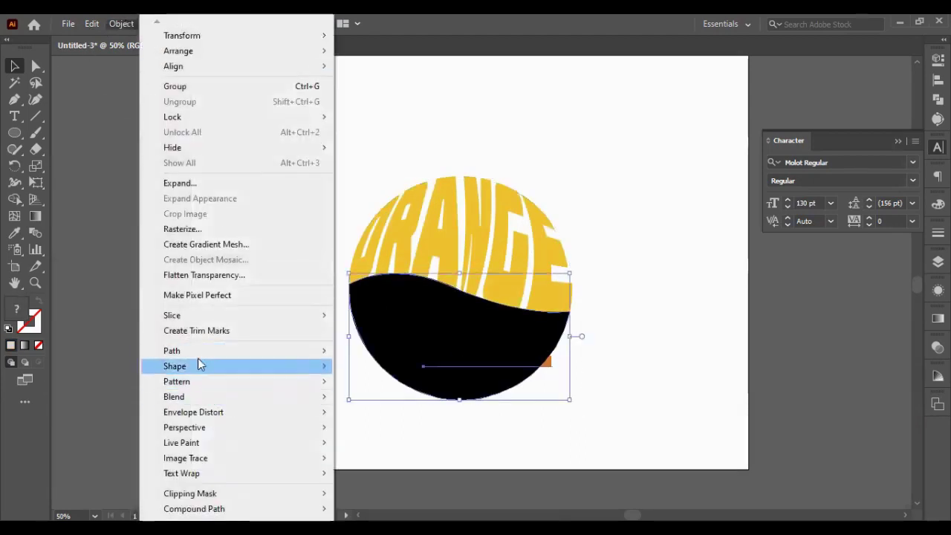
{"action": "mouse_move", "coordinate": [212, 421]}
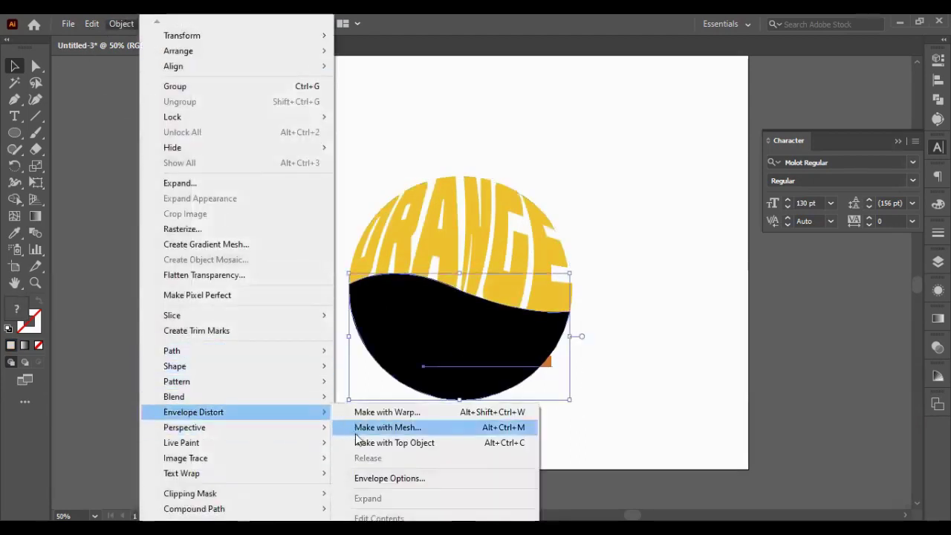
{"action": "left_click", "coordinate": [358, 441]}
{"action": "left_click", "coordinate": [641, 245]}
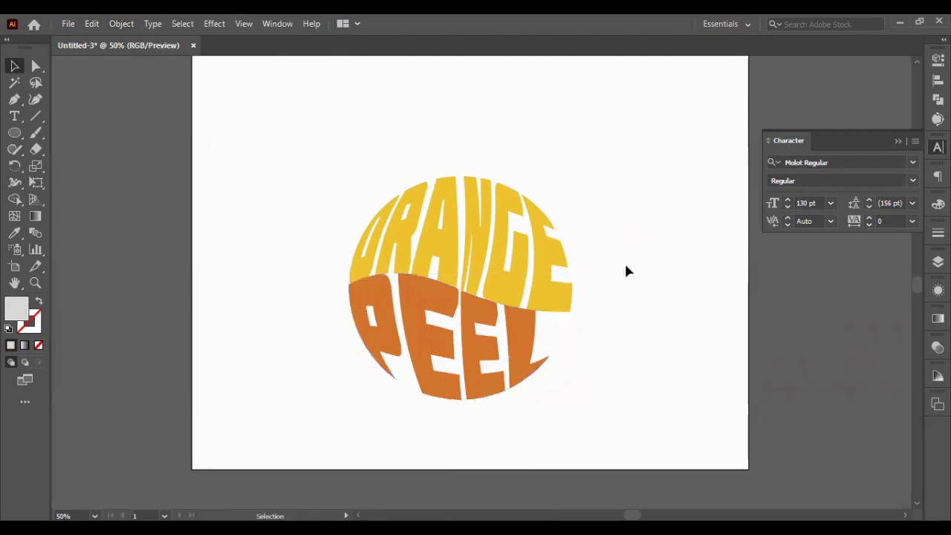
- Nudge the distorted PEEL text down five increments to leave a narrow gap below ORANGE
{"action": "left_click", "coordinate": [442, 375]}
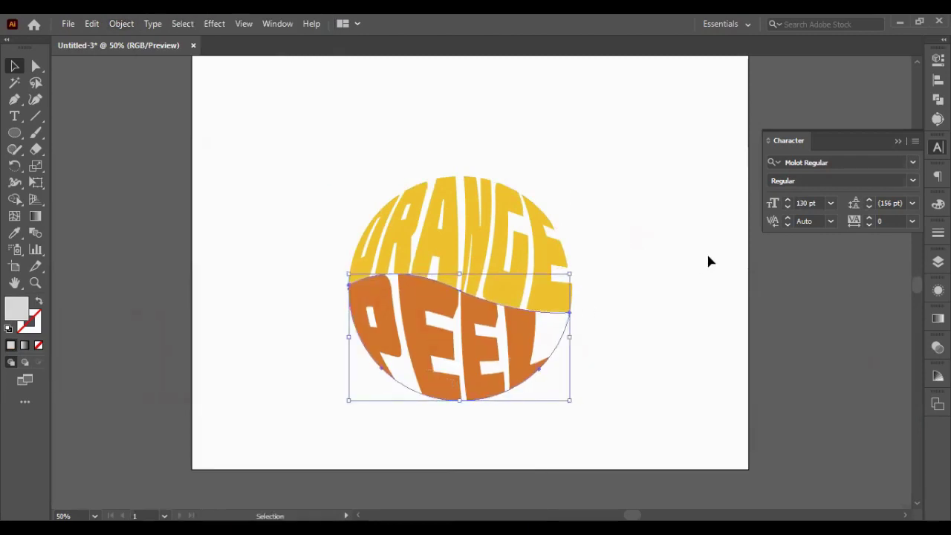
{"action": "key", "text": "Down"}
{"action": "key", "text": "Down"}
{"action": "key", "text": "Down"}
{"action": "key", "text": "Down"}
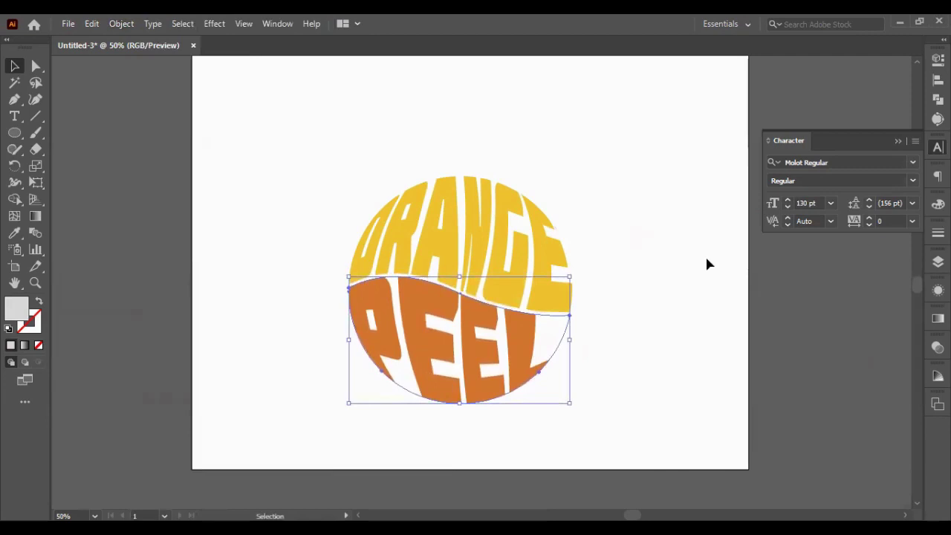
{"action": "key", "text": "Down"}
{"action": "key", "text": "Down"}
{"action": "left_click", "coordinate": [206, 223]}
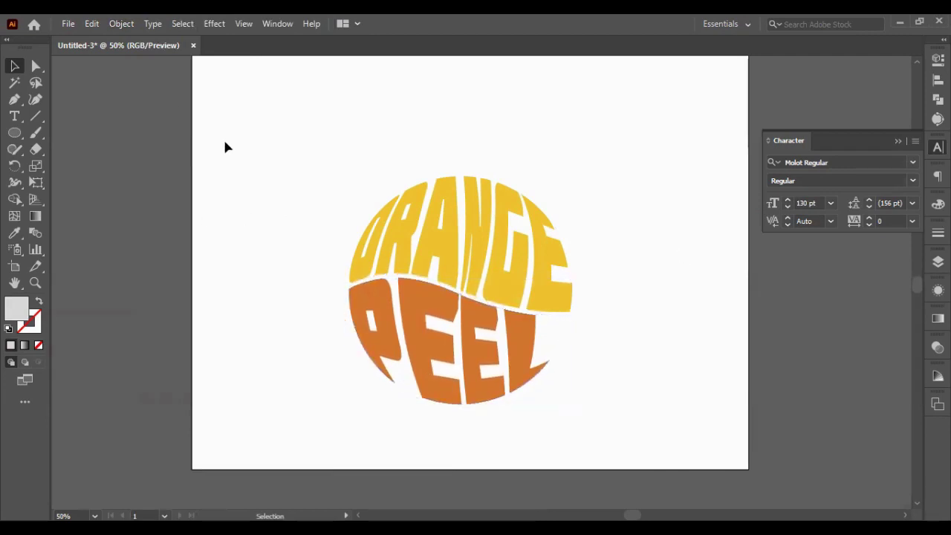
- Draw a light grey circle slightly larger than the text logo and centre it over the logo
{"action": "left_click", "coordinate": [17, 137]}
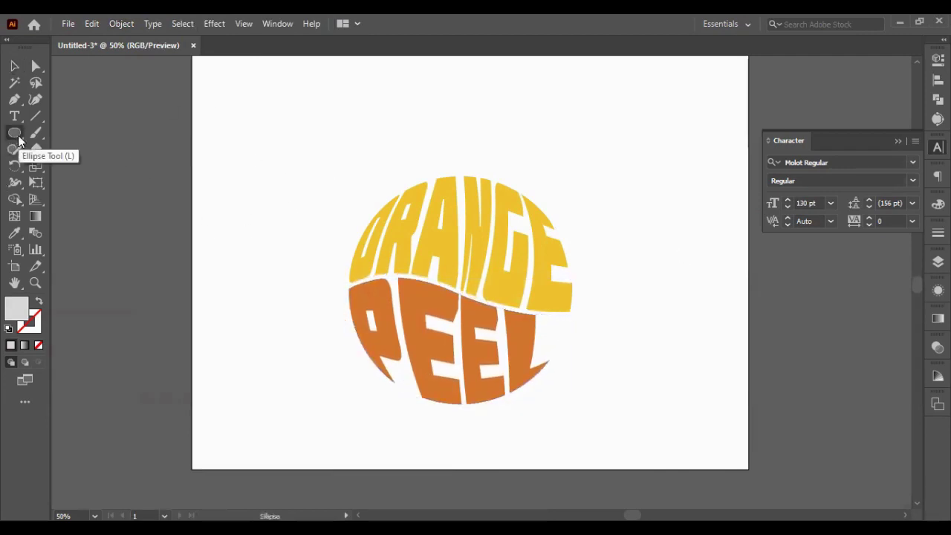
{"action": "right_click", "coordinate": [18, 137]}
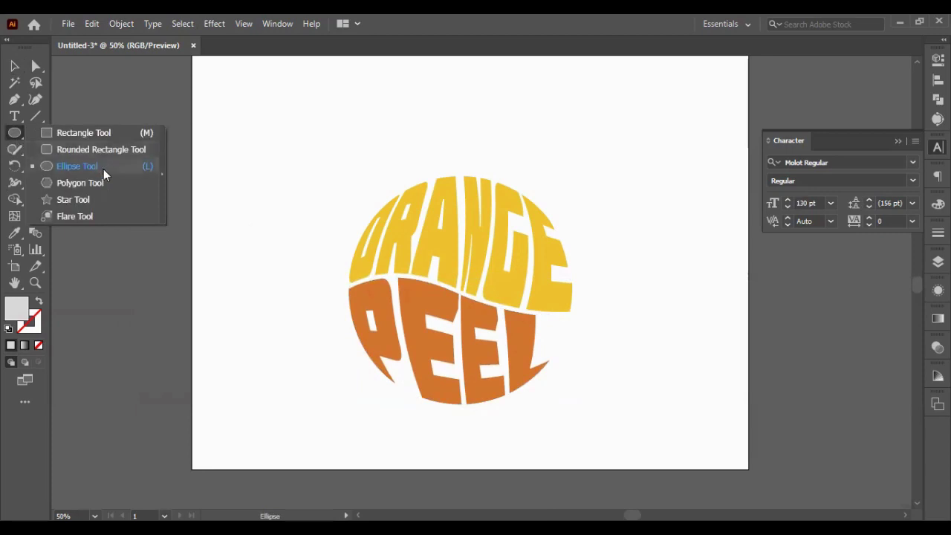
{"action": "left_click", "coordinate": [104, 173]}
{"action": "left_click_drag", "start_coordinate": [334, 182], "coordinate": [564, 387]}
{"action": "left_click", "coordinate": [14, 64]}
{"action": "left_click_drag", "start_coordinate": [416, 299], "coordinate": [424, 291]}
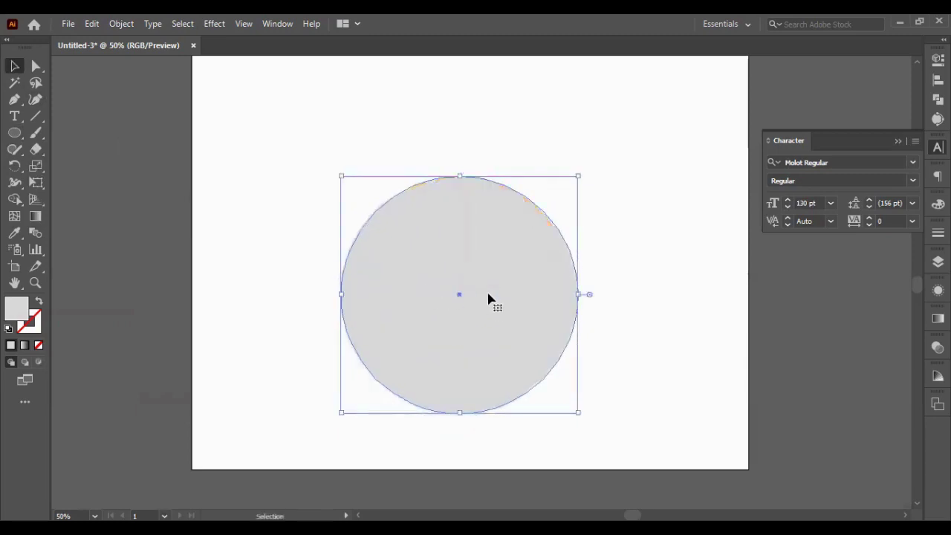
- Send the grey circle behind the texts and shrink it to match the logo's outline
{"action": "key", "text": "ctrl+alt+c"}
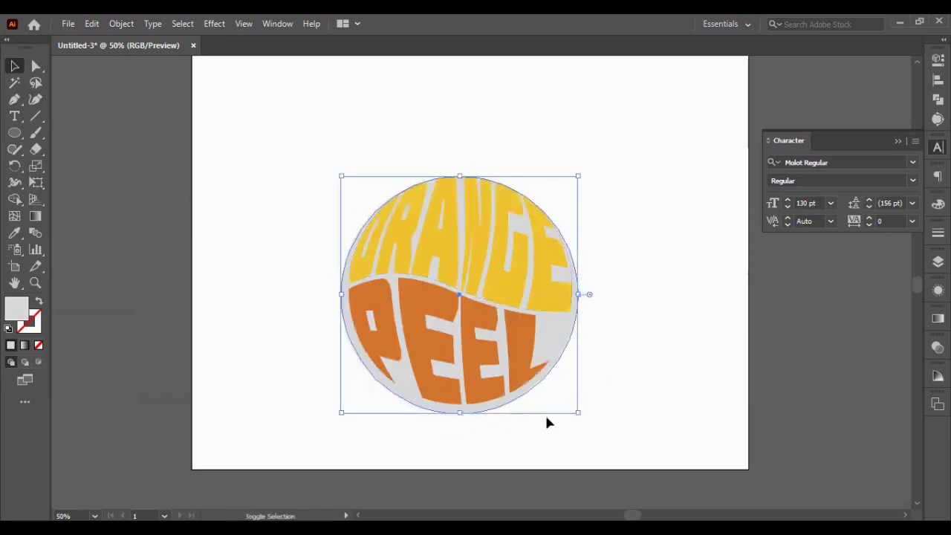
{"action": "left_click_drag", "start_coordinate": [341, 411], "coordinate": [342, 403]}
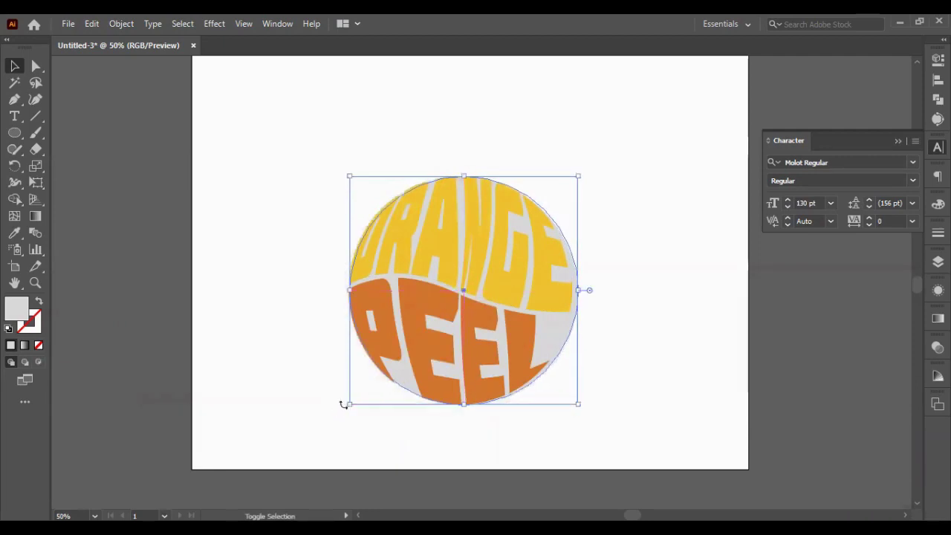
- Set the grey circle's width to 500 px with its proportions linked
{"action": "left_click", "coordinate": [610, 393]}
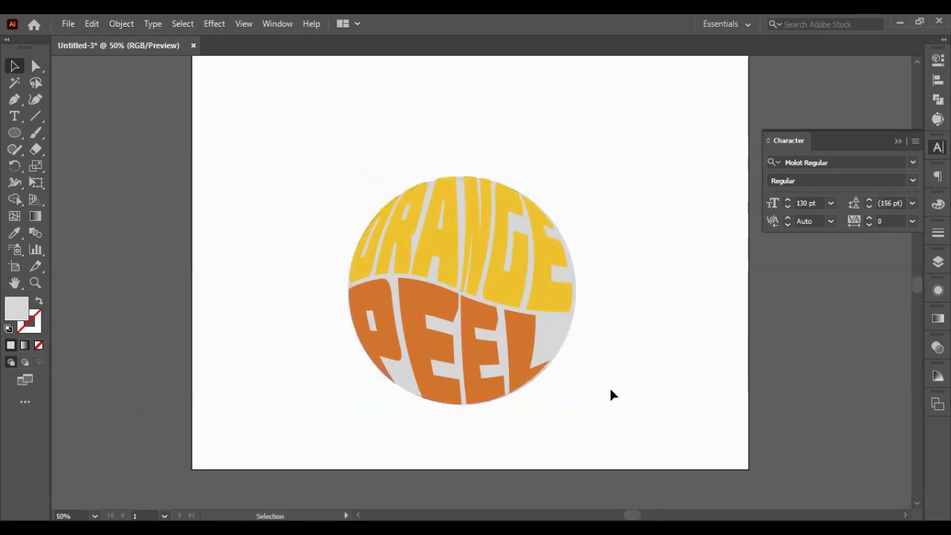
{"action": "left_click", "coordinate": [568, 336]}
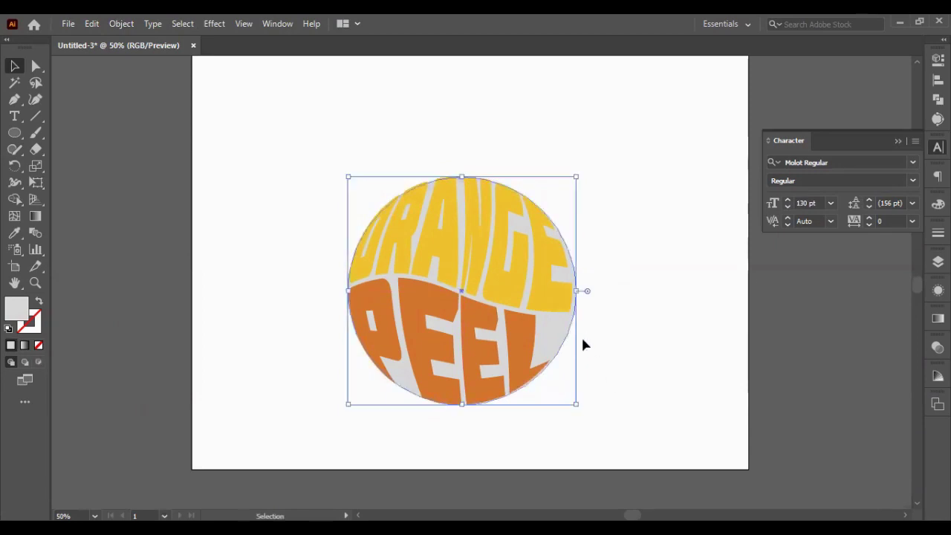
{"action": "left_click", "coordinate": [937, 61]}
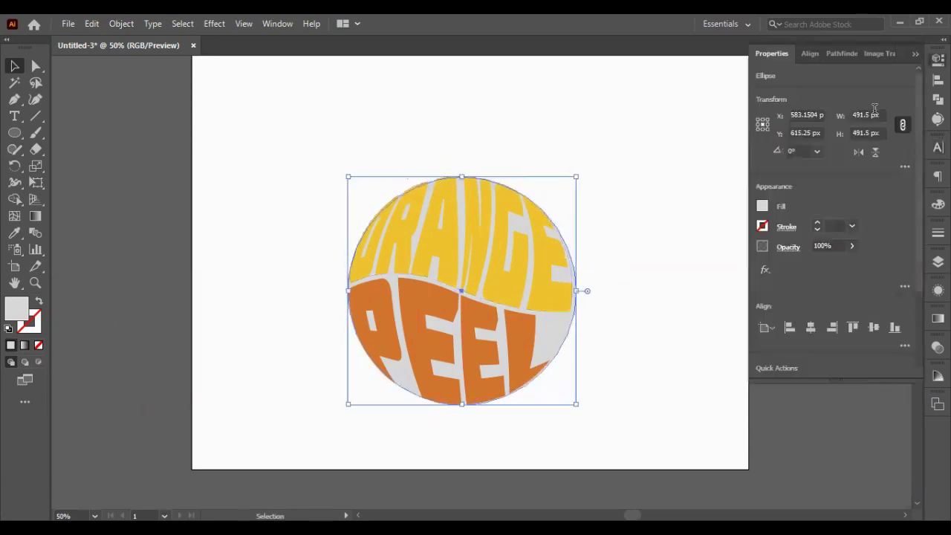
{"action": "left_click", "coordinate": [859, 116]}
{"action": "type", "text": "500"}
{"action": "key", "text": "Return"}
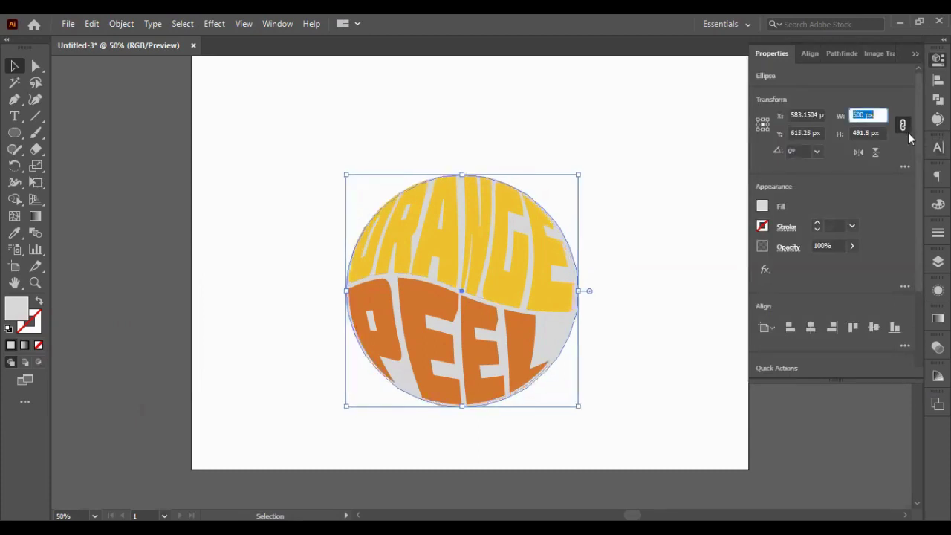
{"action": "left_click", "coordinate": [632, 211]}
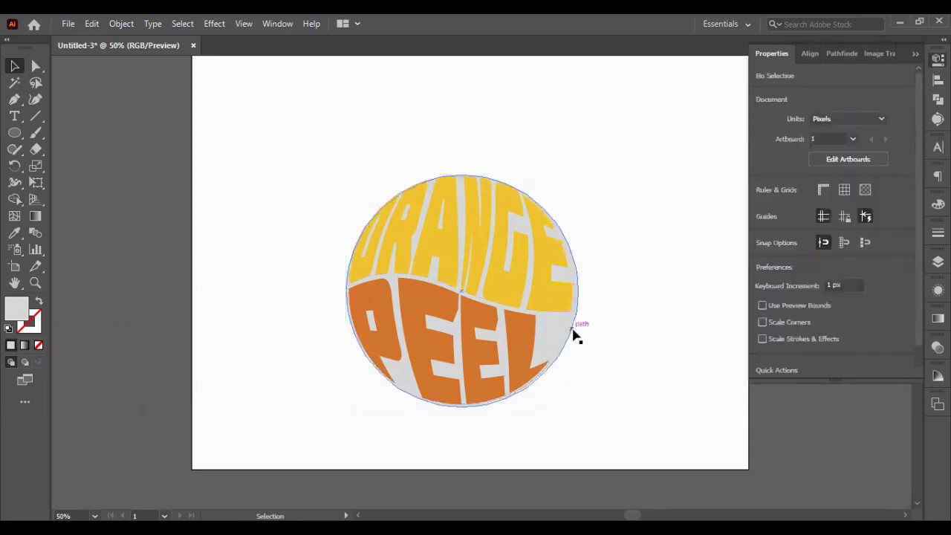
- Resize the grey circle proportionally to 496 px and nudge it vertically to centre it behind the logo text
{"action": "left_click", "coordinate": [578, 332]}
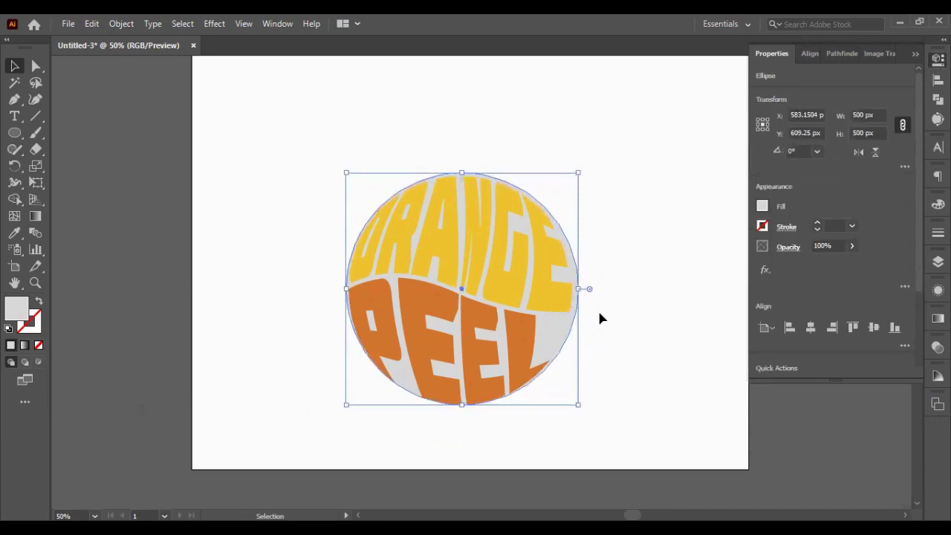
{"action": "left_click", "coordinate": [856, 115]}
{"action": "type", "text": "496"}
{"action": "key", "text": "Return"}
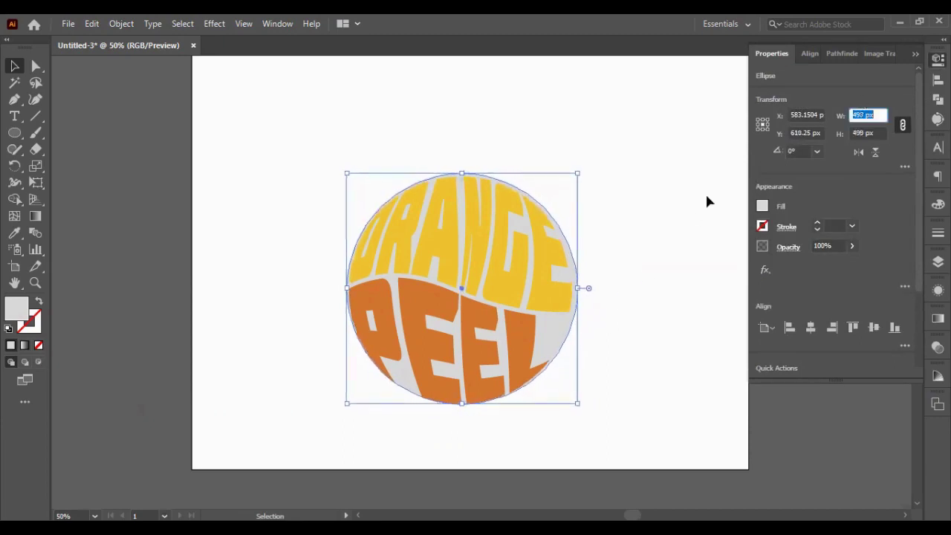
{"action": "left_click", "coordinate": [663, 236]}
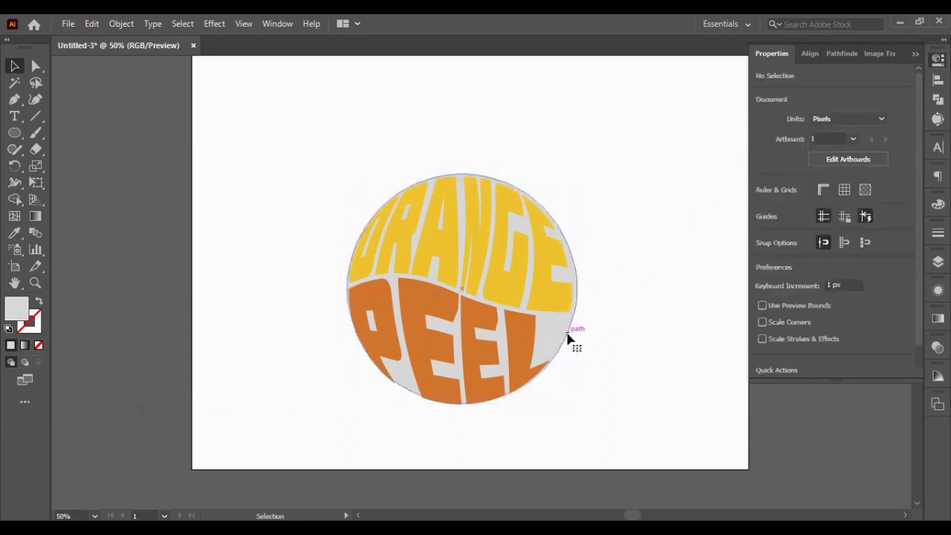
{"action": "left_click", "coordinate": [574, 339]}
{"action": "left_click", "coordinate": [579, 343]}
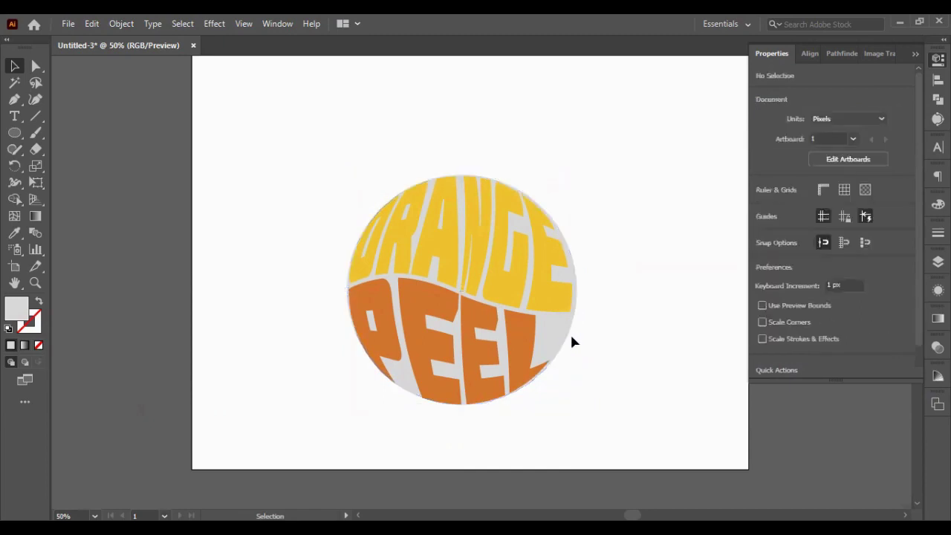
- Offset the grey circle's path outward by 10 px with miter joins
{"action": "left_click", "coordinate": [573, 335]}
{"action": "left_click", "coordinate": [914, 55]}
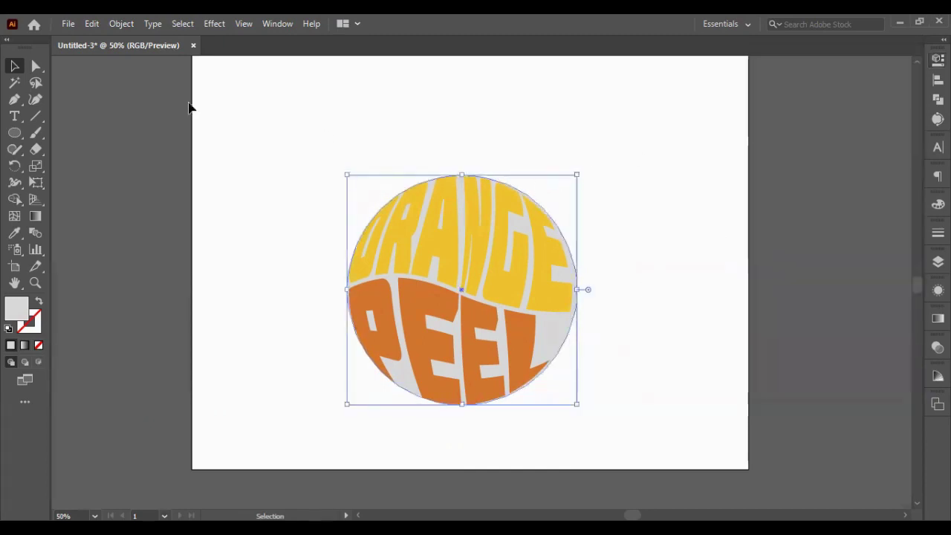
{"action": "left_click", "coordinate": [123, 23]}
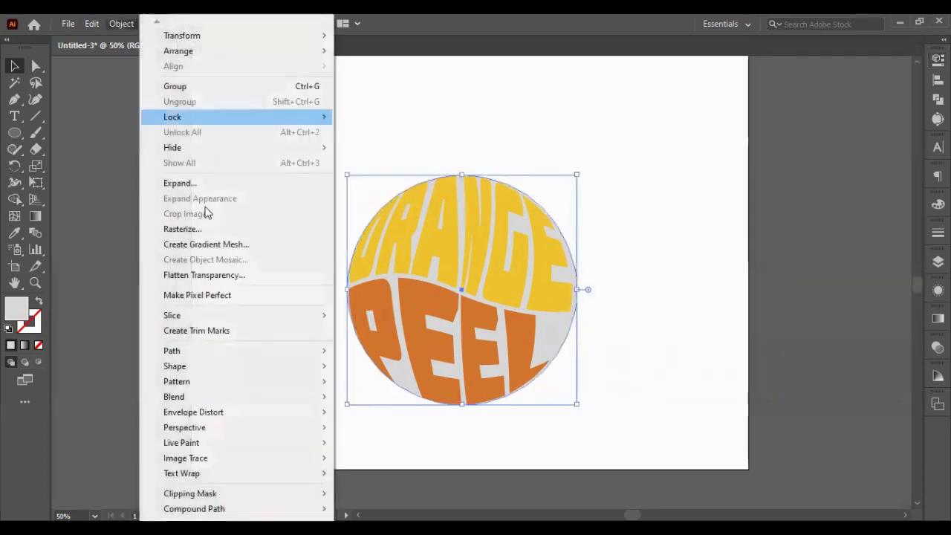
{"action": "mouse_move", "coordinate": [195, 351]}
{"action": "left_click", "coordinate": [401, 401]}
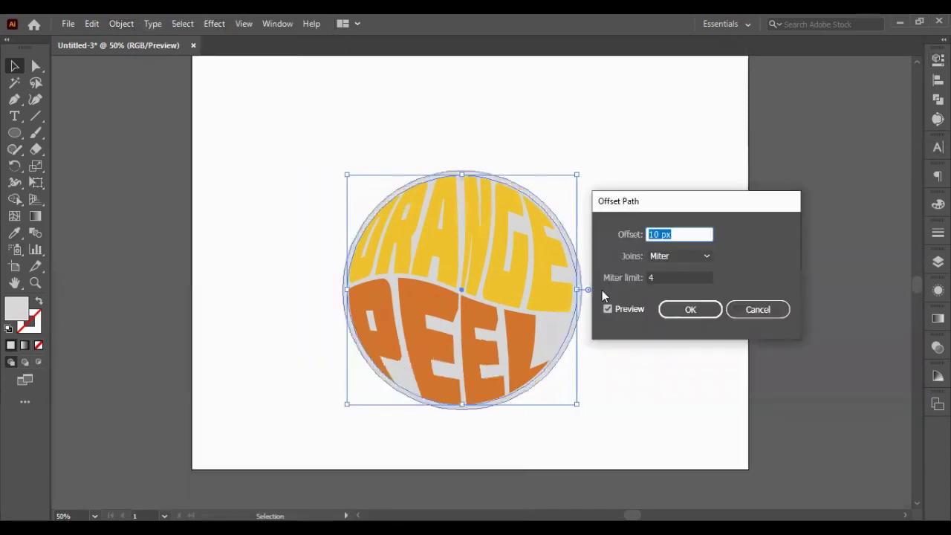
{"action": "left_click", "coordinate": [674, 312]}
- Fill the offset circle with the artboard's white using the Eyedropper
{"action": "left_click", "coordinate": [15, 233]}
{"action": "left_click", "coordinate": [221, 139]}
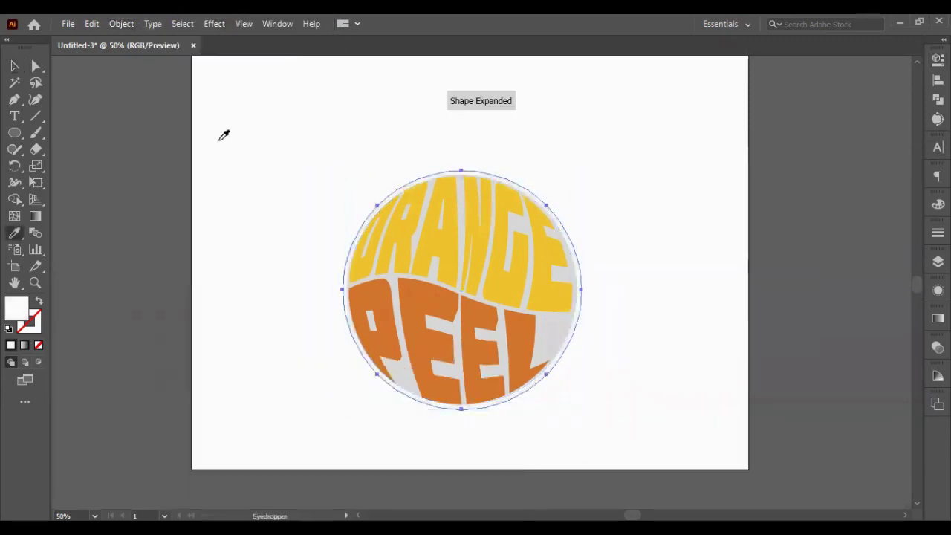
{"action": "left_click", "coordinate": [12, 67]}
{"action": "left_click", "coordinate": [138, 243]}
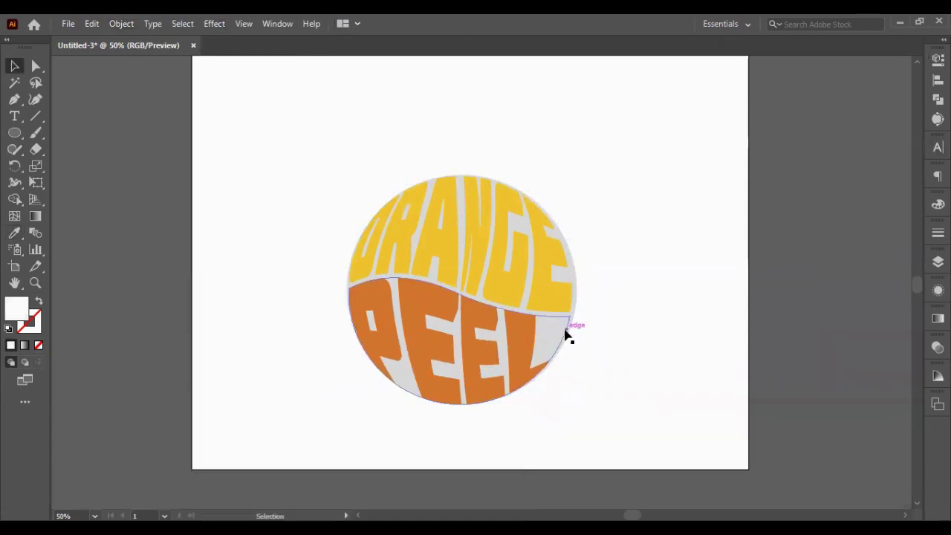
- Place spare copies of the distorted ORANGE and PEEL texts beside the logo, with the ORANGE copy raised above the PEEL copy
{"action": "left_click", "coordinate": [572, 337]}
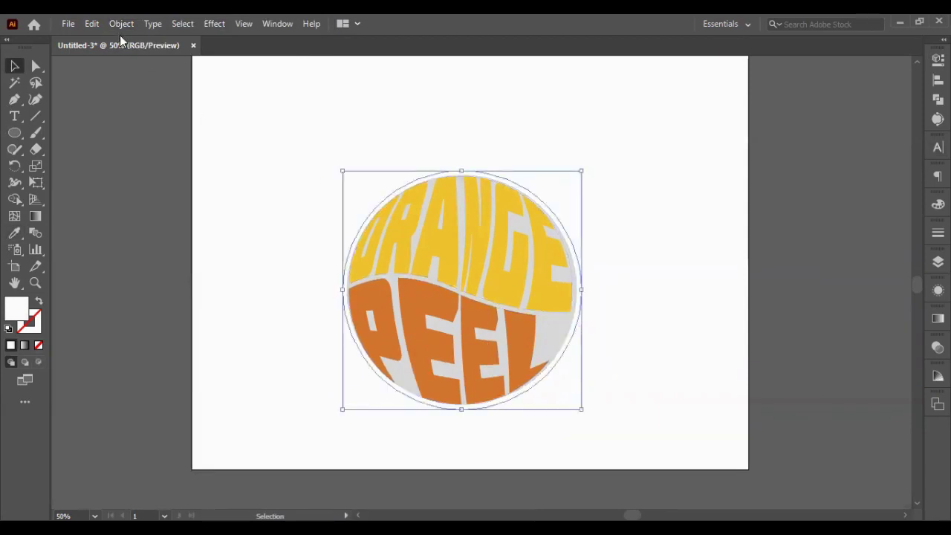
{"action": "left_click", "coordinate": [412, 217]}
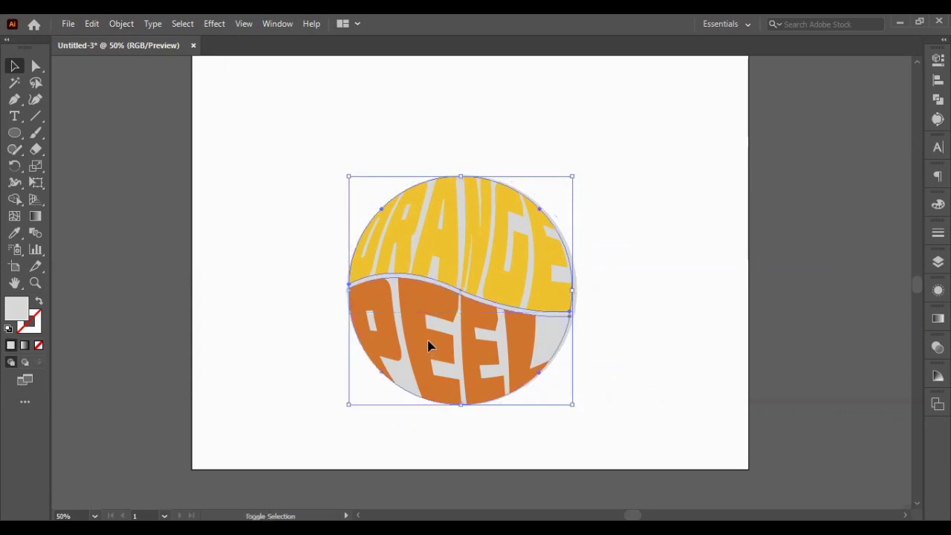
{"action": "left_click_drag", "start_coordinate": [420, 260], "coordinate": [685, 179]}
{"action": "left_click", "coordinate": [636, 129]}
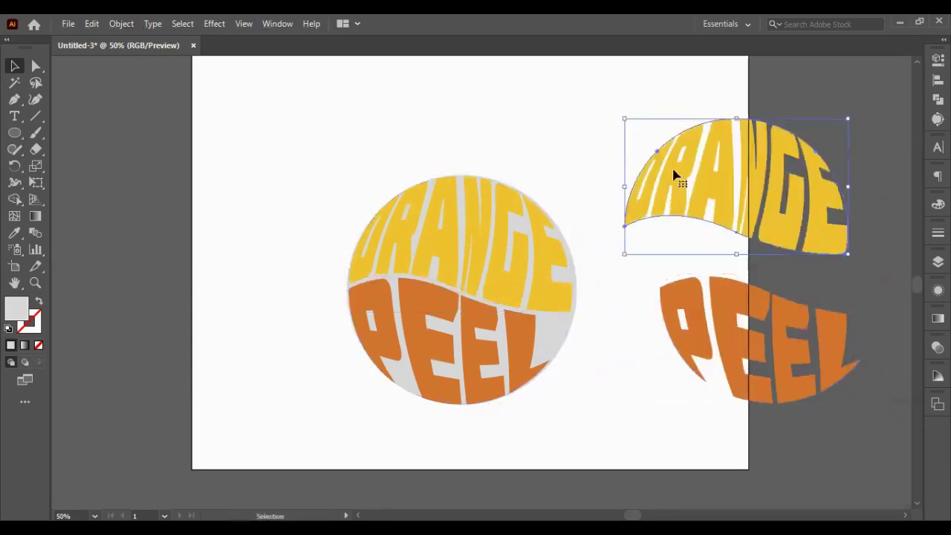
{"action": "left_click", "coordinate": [539, 117]}
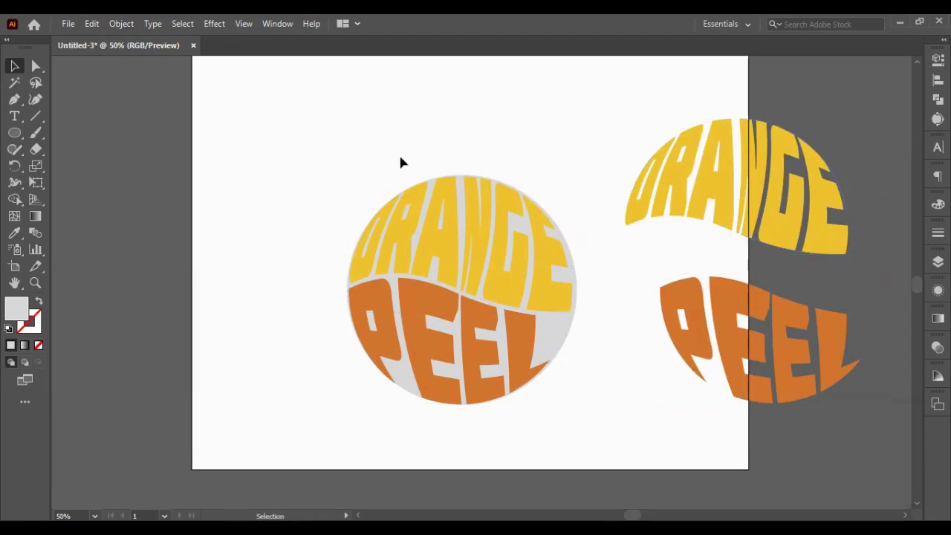
- Delete the grey circle behind the logo and offset the white circle's path outward by 10 px
{"action": "left_click", "coordinate": [571, 330]}
{"action": "key", "text": "Delete"}
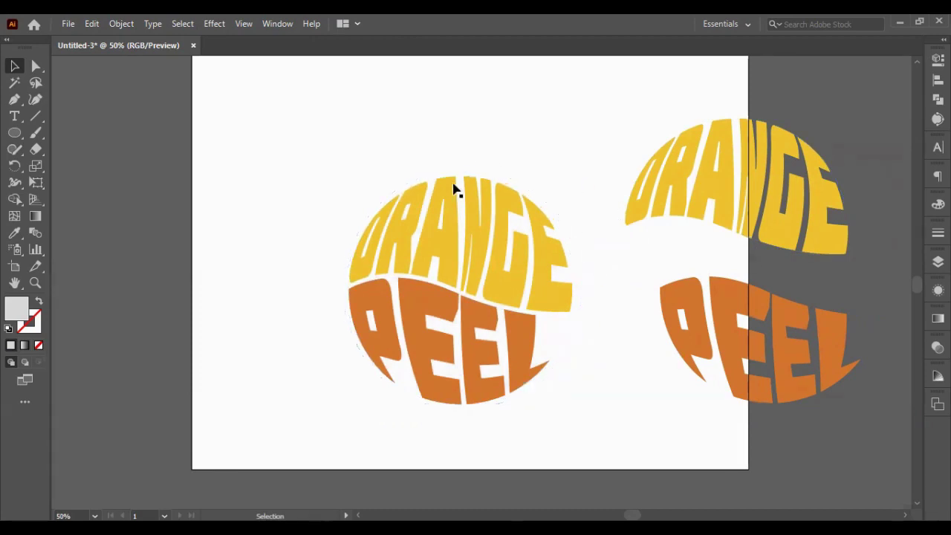
{"action": "left_click", "coordinate": [573, 265]}
{"action": "left_click", "coordinate": [121, 23]}
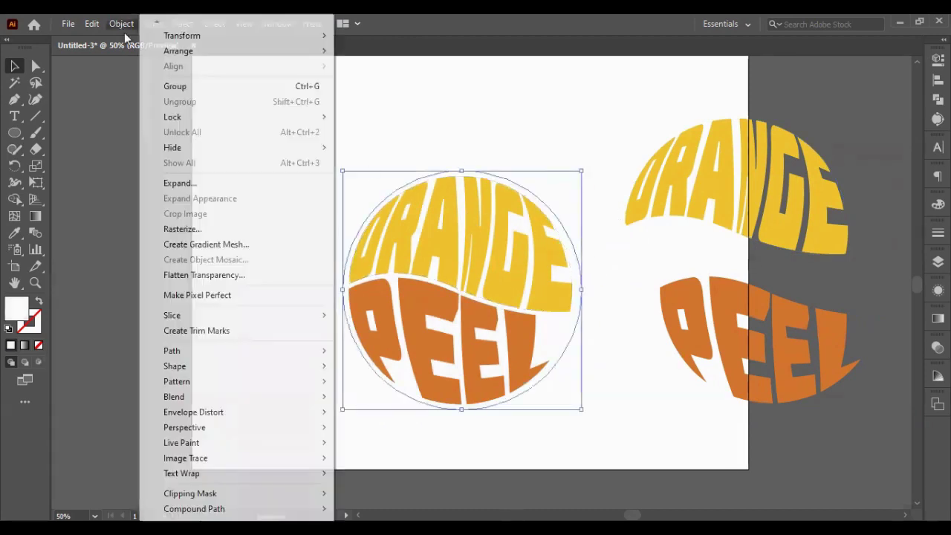
{"action": "mouse_move", "coordinate": [212, 350]}
{"action": "left_click", "coordinate": [376, 402]}
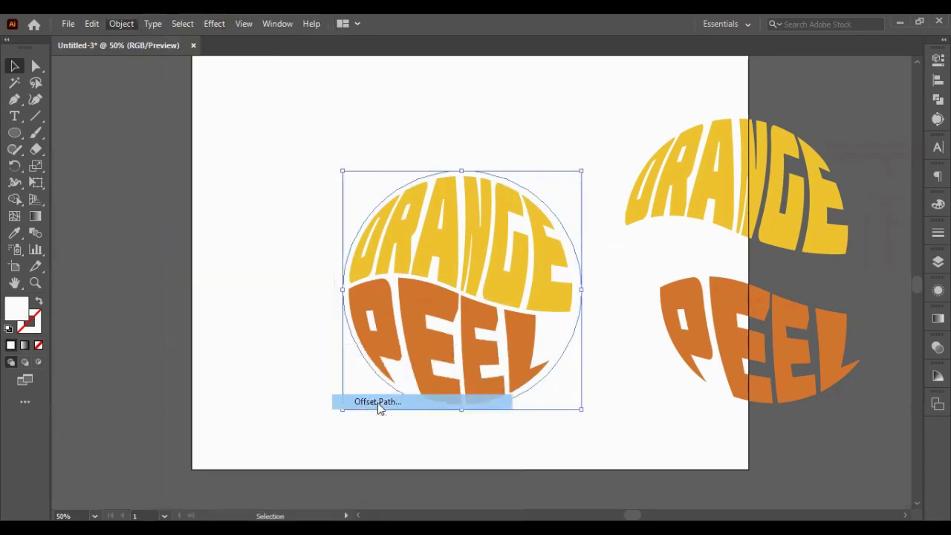
{"action": "left_click", "coordinate": [704, 305]}
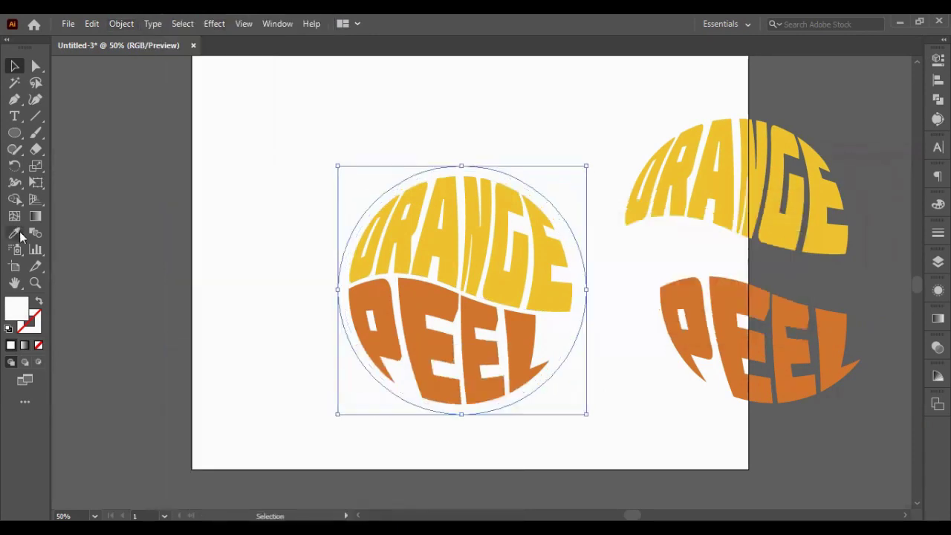
- Fill the new outer circle with the yellow sampled from the ORANGE text
{"action": "left_click", "coordinate": [14, 233]}
{"action": "left_click", "coordinate": [357, 266]}
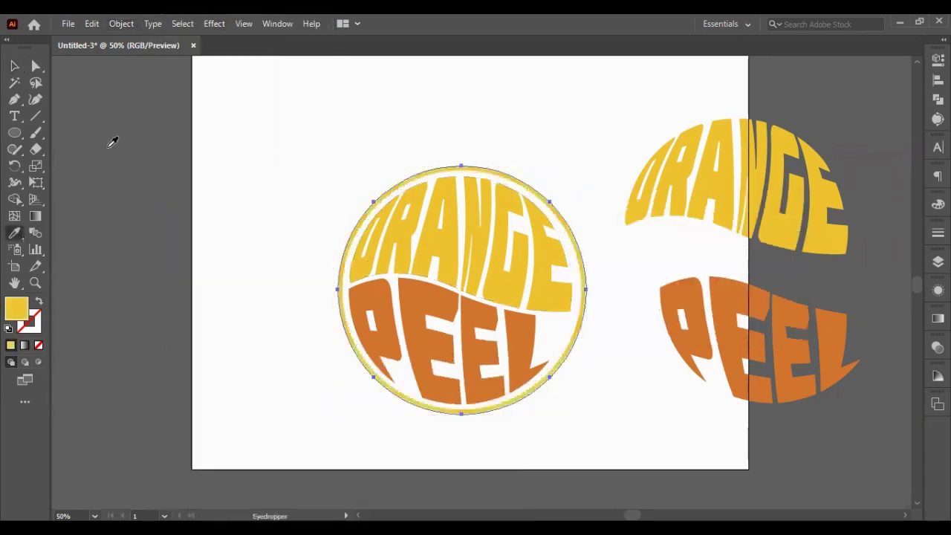
{"action": "left_click", "coordinate": [155, 149]}
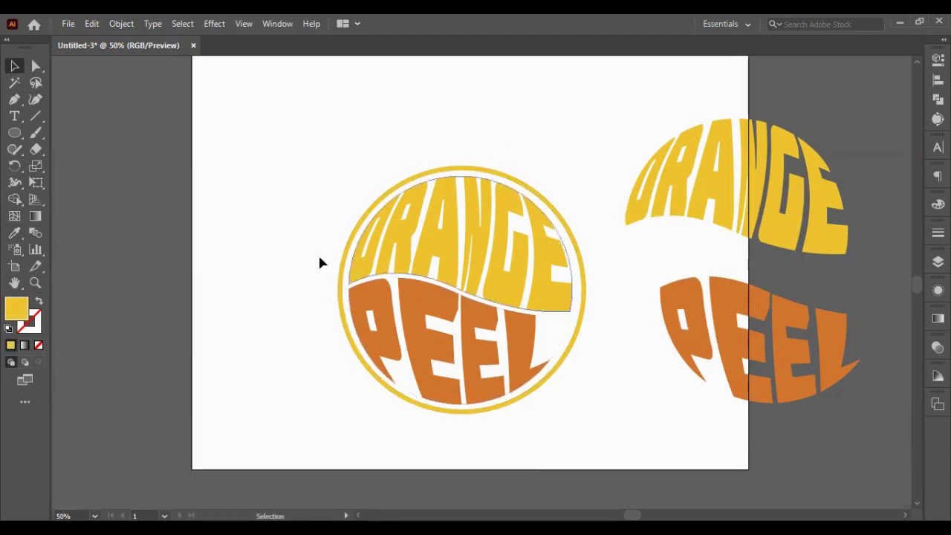
- Trace the wavy gap between ORANGE and PEEL with the Pen tool, starting and ending just outside the outer circle
{"action": "left_click", "coordinate": [14, 98]}
{"action": "left_click", "coordinate": [330, 290]}
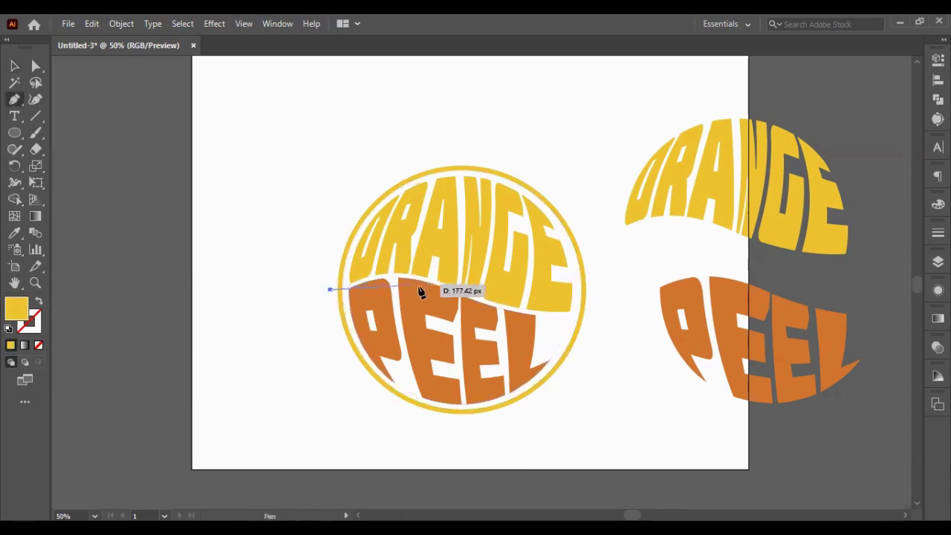
{"action": "left_click_drag", "start_coordinate": [451, 285], "coordinate": [522, 336]}
{"action": "left_click", "coordinate": [461, 297]}
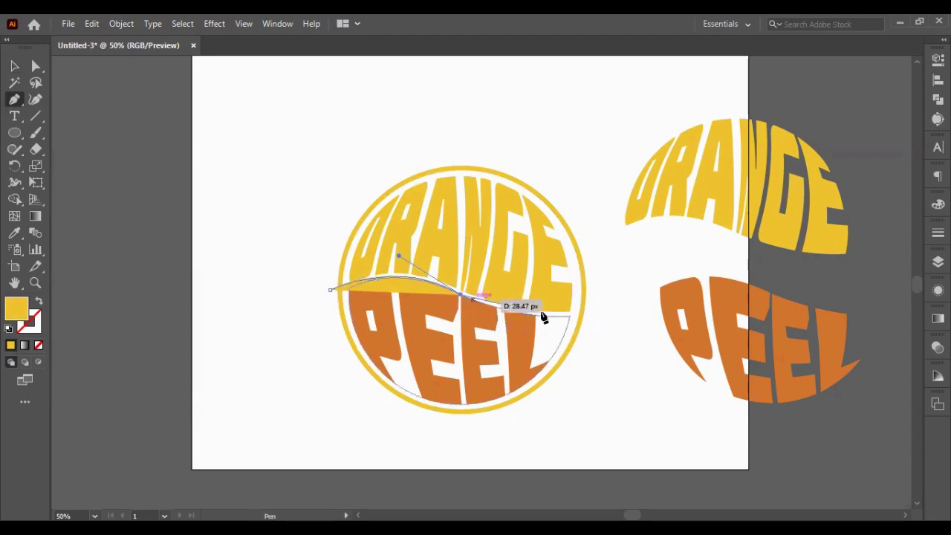
{"action": "left_click_drag", "start_coordinate": [593, 312], "coordinate": [638, 297]}
{"action": "left_click", "coordinate": [593, 312]}
- Continue the pen path around the outside of the circle's lower half and close it at its starting point
{"action": "left_click", "coordinate": [593, 360]}
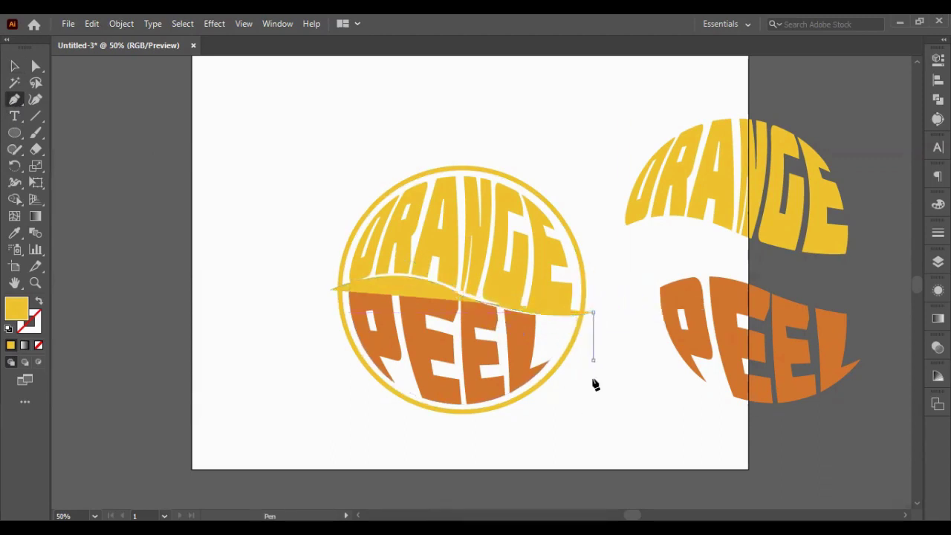
{"action": "left_click", "coordinate": [573, 405]}
{"action": "left_click", "coordinate": [535, 419]}
{"action": "left_click", "coordinate": [471, 430]}
{"action": "left_click", "coordinate": [425, 427]}
{"action": "left_click", "coordinate": [384, 409]}
{"action": "left_click", "coordinate": [335, 382]}
{"action": "left_click", "coordinate": [308, 337]}
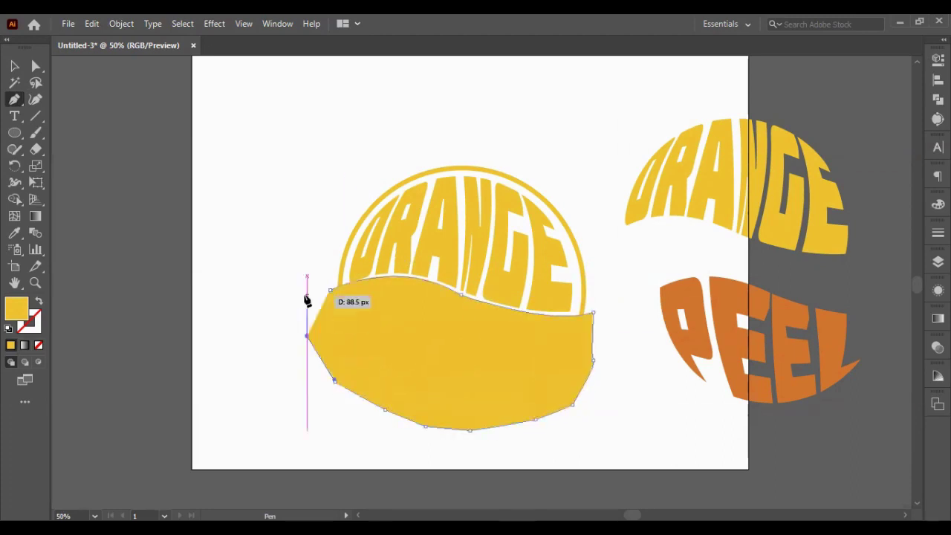
{"action": "left_click", "coordinate": [307, 295]}
{"action": "left_click", "coordinate": [330, 290]}
{"action": "left_click", "coordinate": [15, 66]}
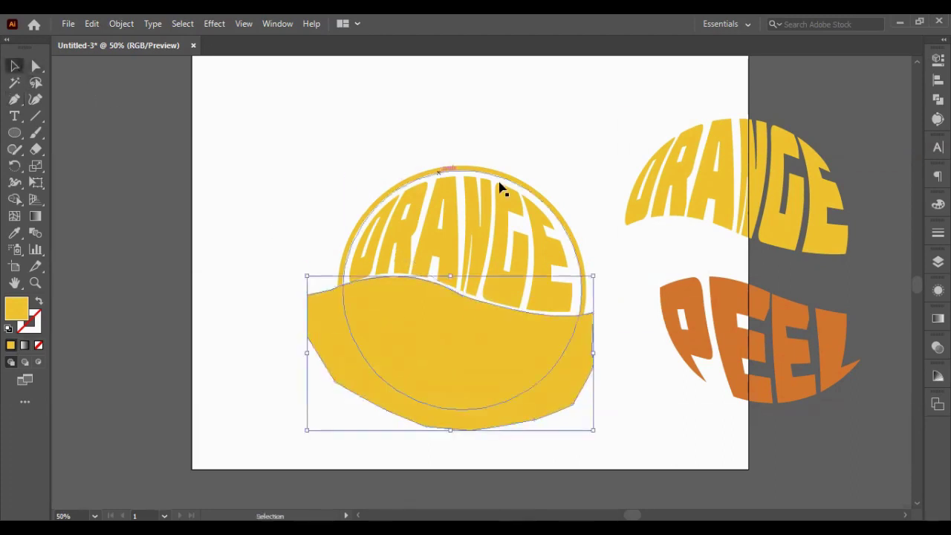
- Try to intersect the outer yellow circle with the wave-edged shape
{"action": "left_click", "coordinate": [497, 172], "text": "shift"}
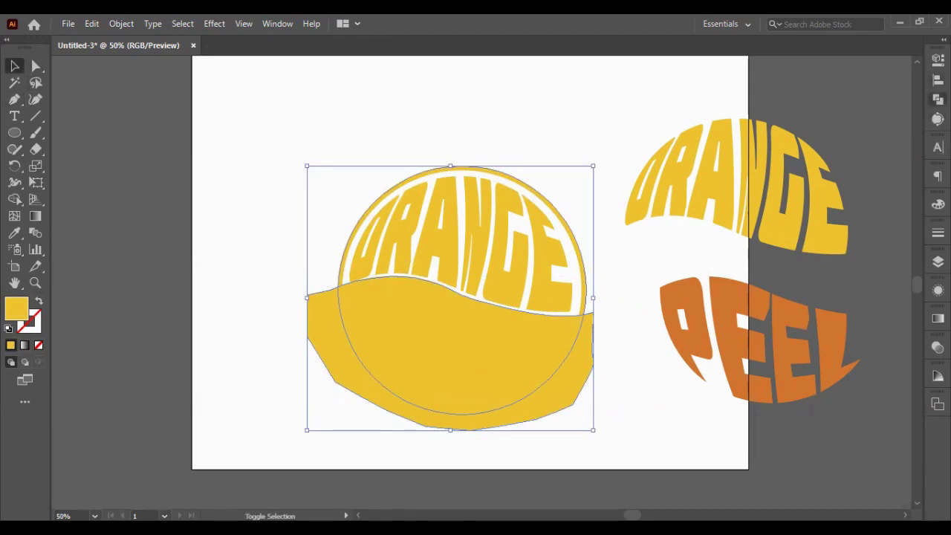
{"action": "left_click", "coordinate": [937, 98]}
{"action": "left_click", "coordinate": [825, 93]}
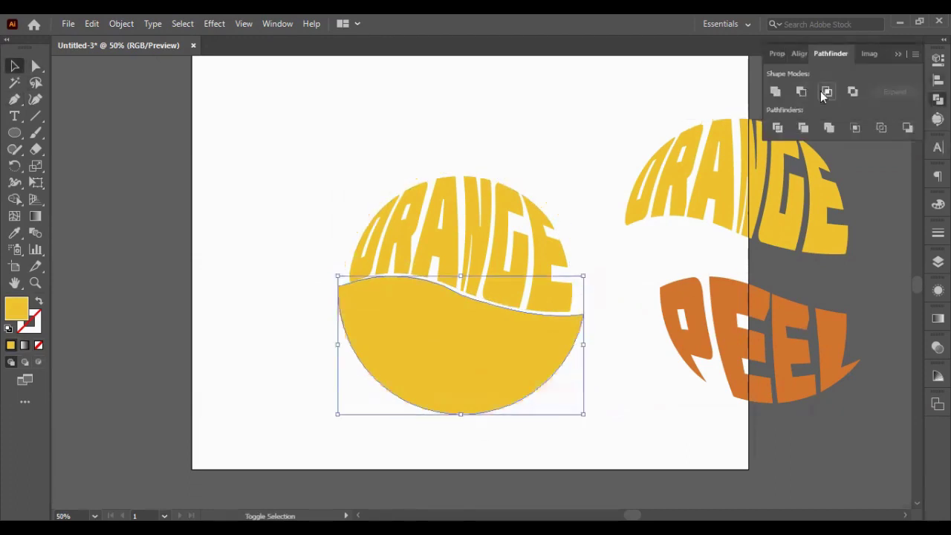
{"action": "key", "text": "ctrl+z"}
- Try to cut the wave-edged shape out of the outer yellow circle with Minus Front, and undo the cut
{"action": "left_click", "coordinate": [800, 92]}
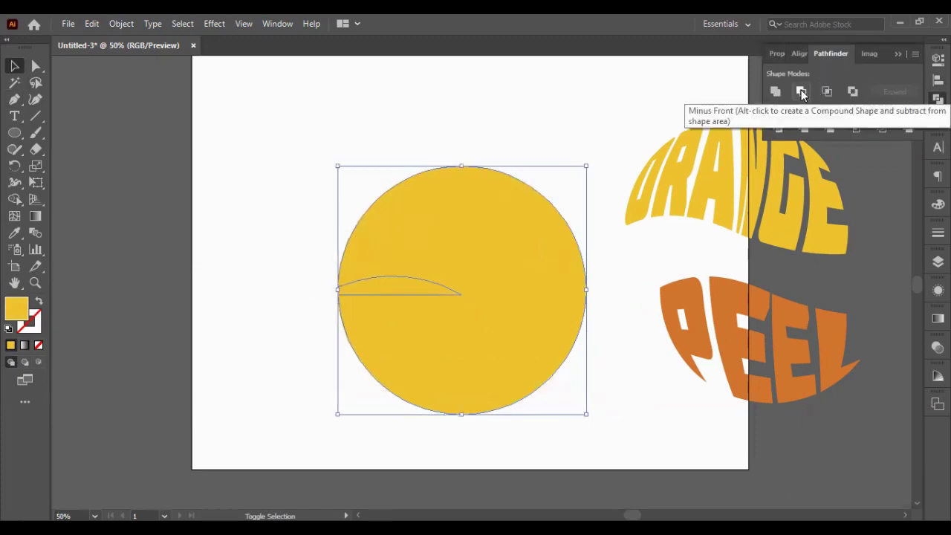
{"action": "key", "text": "ctrl+z"}
{"action": "key", "text": "ctrl+z"}
{"action": "key", "text": "ctrl+z"}
{"action": "key", "text": "v"}
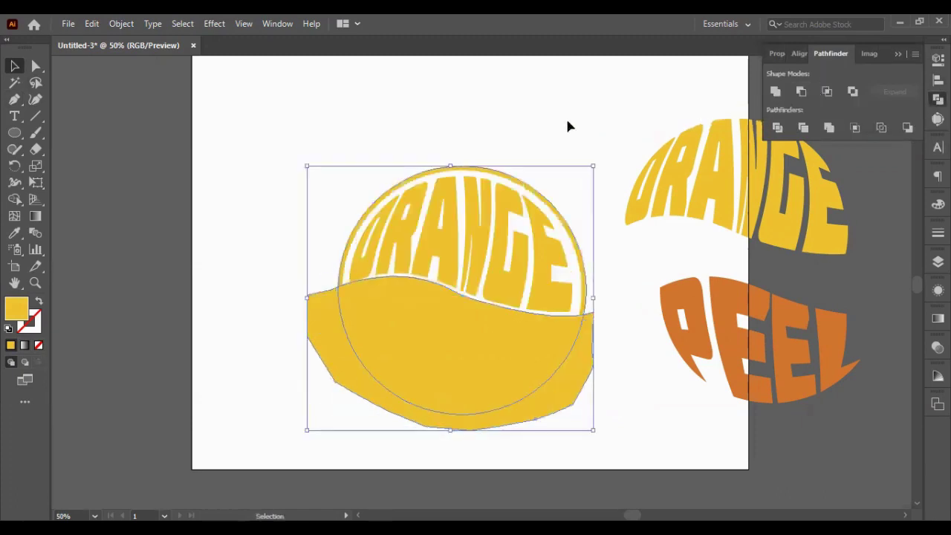
- Reselect the wave-edged shape and the outer yellow circle and subtract with Minus Front, keeping only the circle's upper part
{"action": "left_click", "coordinate": [567, 126]}
{"action": "left_click", "coordinate": [424, 361]}
{"action": "left_click", "coordinate": [385, 195], "text": "shift"}
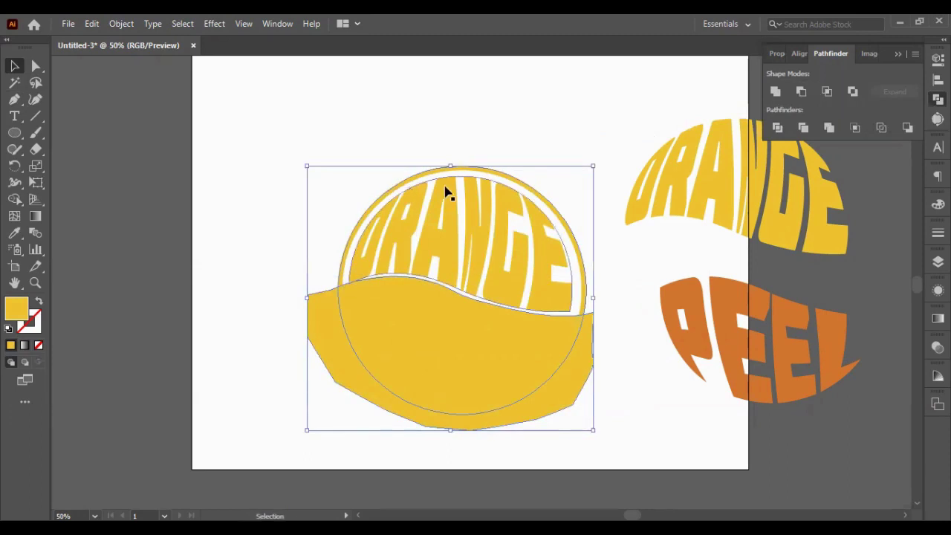
{"action": "left_click", "coordinate": [800, 95]}
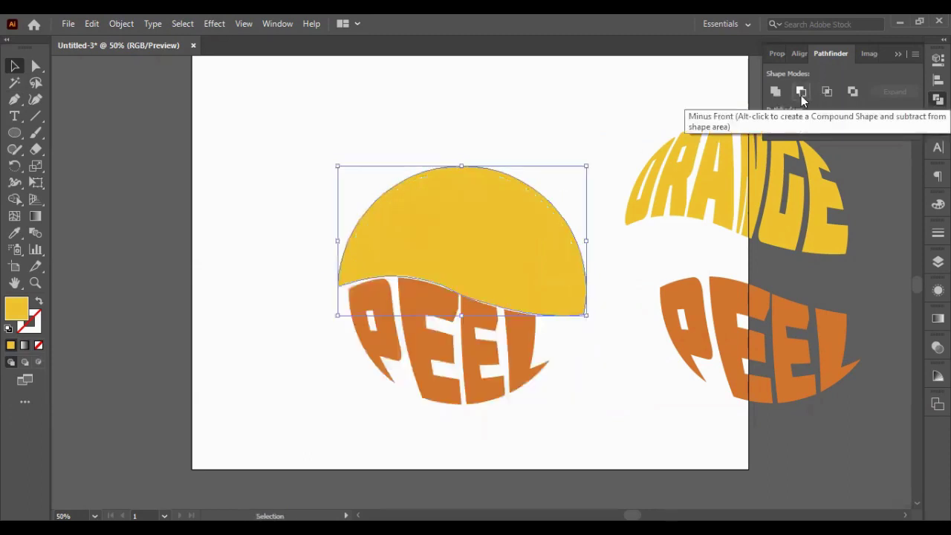
- Restore the yellow circle's wave-edged lower half alongside its upper half, and send both halves behind the words
{"action": "key", "text": "ctrl+z"}
{"action": "key", "text": "ctrl+z"}
{"action": "key", "text": "ctrl+z"}
{"action": "left_click", "coordinate": [495, 272]}
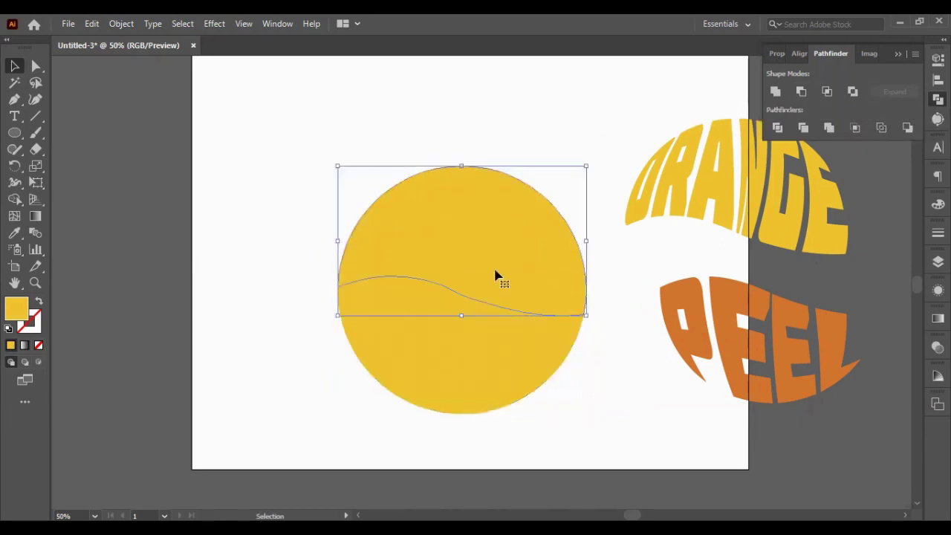
{"action": "left_click", "coordinate": [458, 362], "text": "shift"}
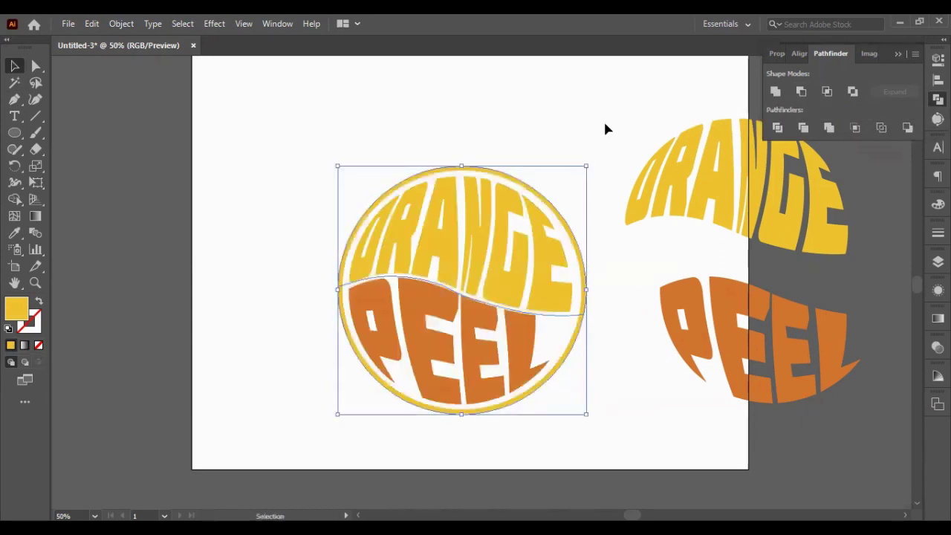
{"action": "left_click", "coordinate": [603, 123]}
{"action": "left_click", "coordinate": [898, 54]}
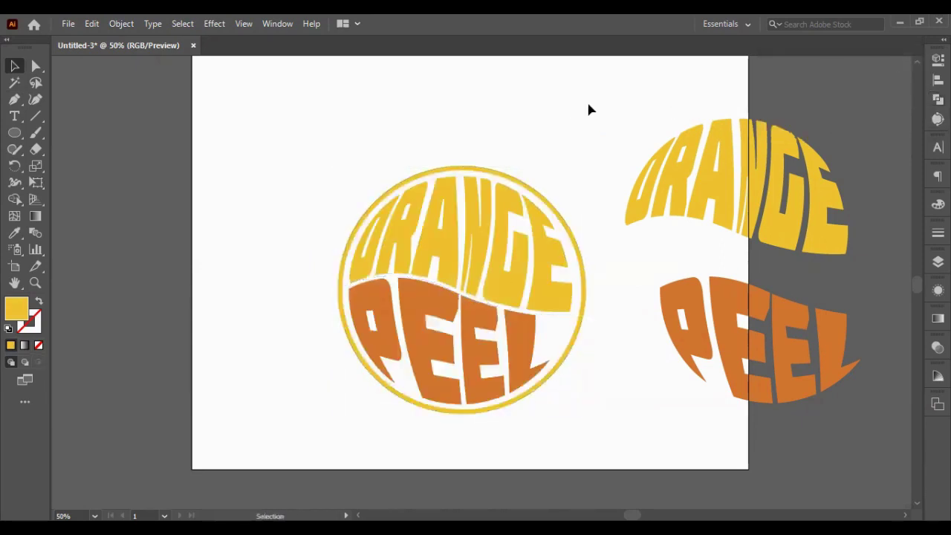
- Recolor the lower half of the circle border with the orange sampled from the word PEEL
{"action": "left_click", "coordinate": [406, 403]}
{"action": "key", "text": "i"}
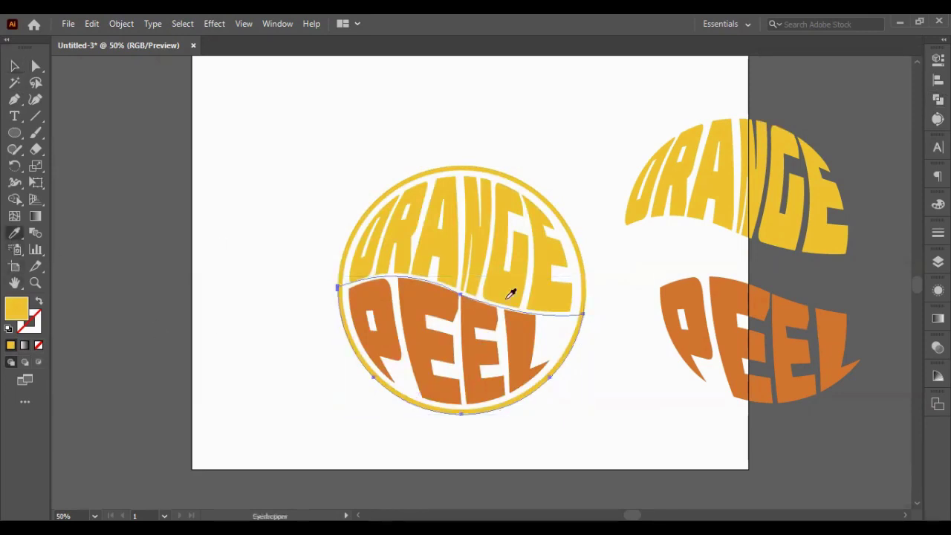
{"action": "left_click", "coordinate": [694, 319]}
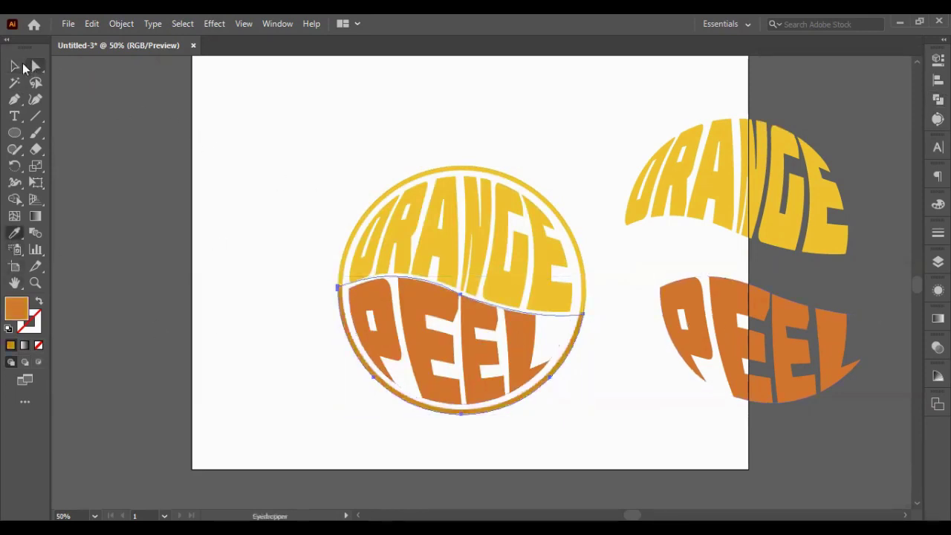
{"action": "left_click", "coordinate": [19, 65]}
{"action": "left_click", "coordinate": [142, 98]}
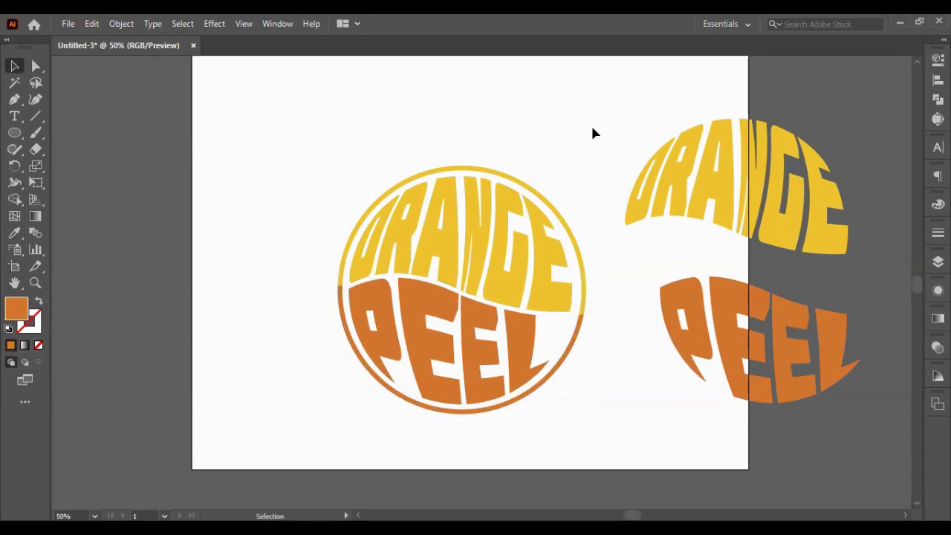
- Delete the spare copies of the words ORANGE and PEEL that overlap the artboard's edge
{"action": "scroll", "coordinate": [579, 121], "scroll_direction": "down", "scroll_amount": 1}
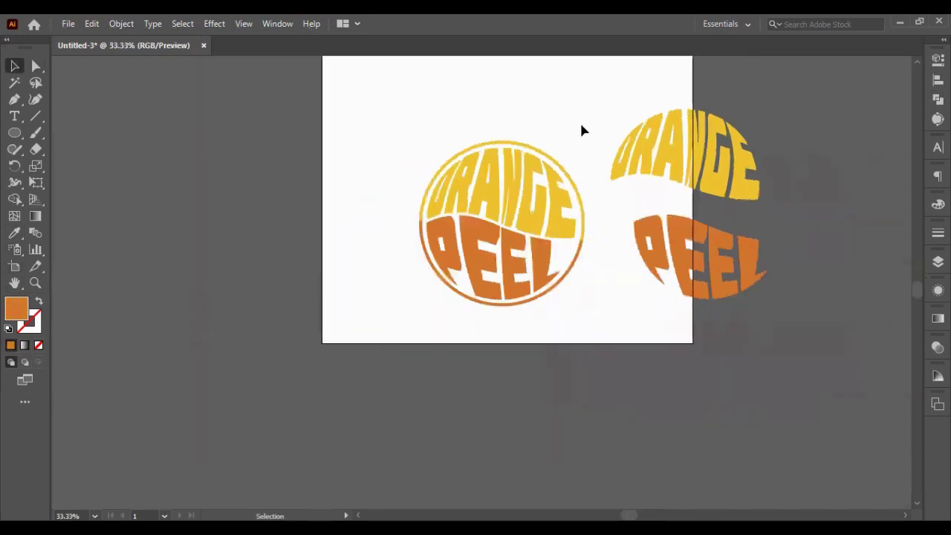
{"action": "left_click_drag", "start_coordinate": [662, 151], "coordinate": [758, 368]}
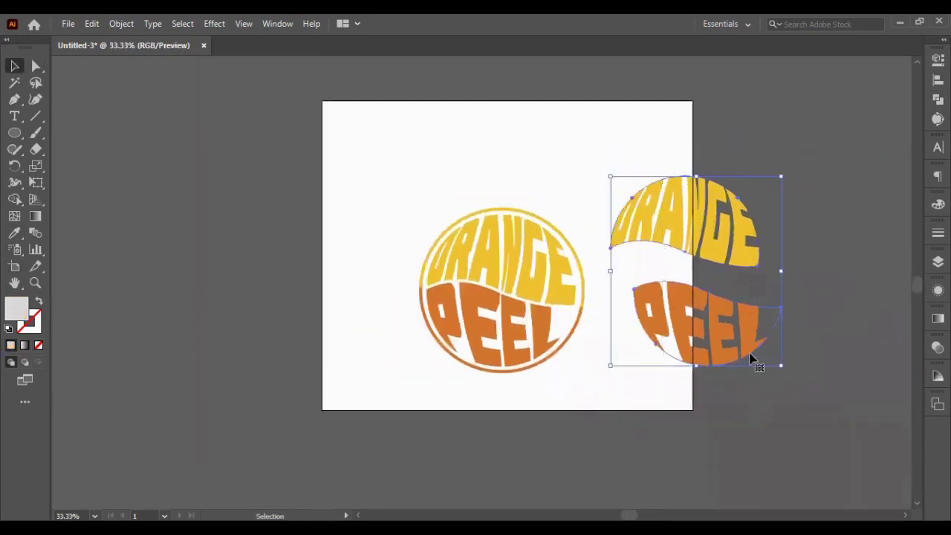
{"action": "key", "text": "Delete"}
- Select the whole round logo and start saving the document in Adobe Illustrator (*.AI) format
{"action": "left_click_drag", "start_coordinate": [367, 172], "coordinate": [668, 417]}
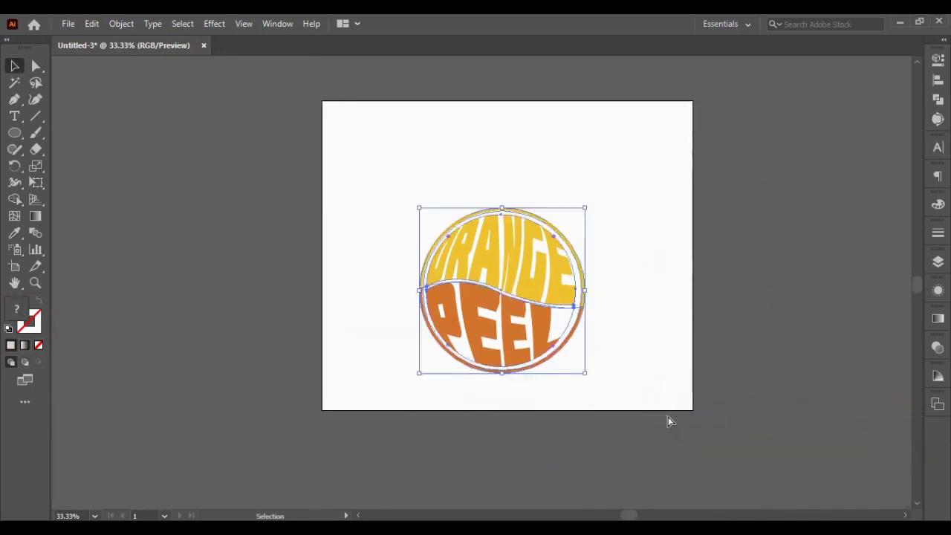
{"action": "key", "text": "a"}
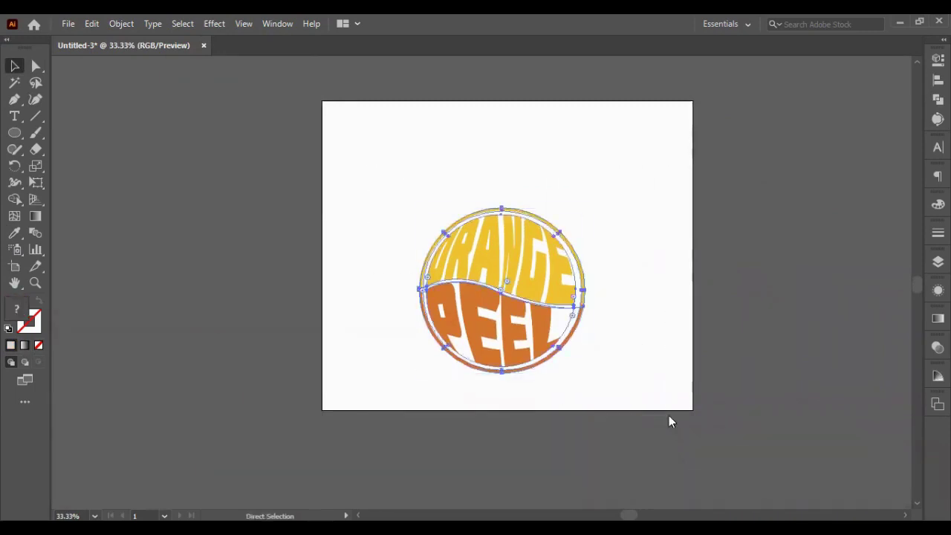
{"action": "key", "text": "ctrl+s"}
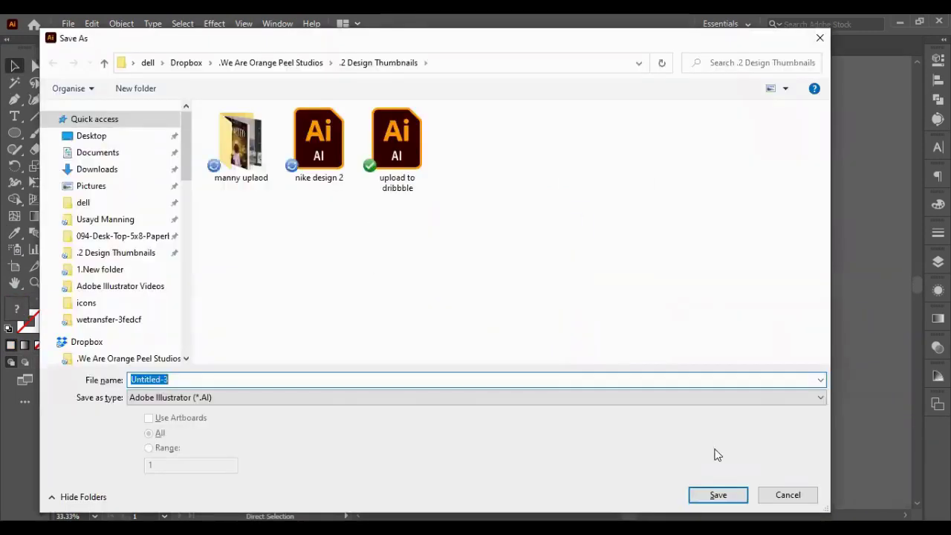